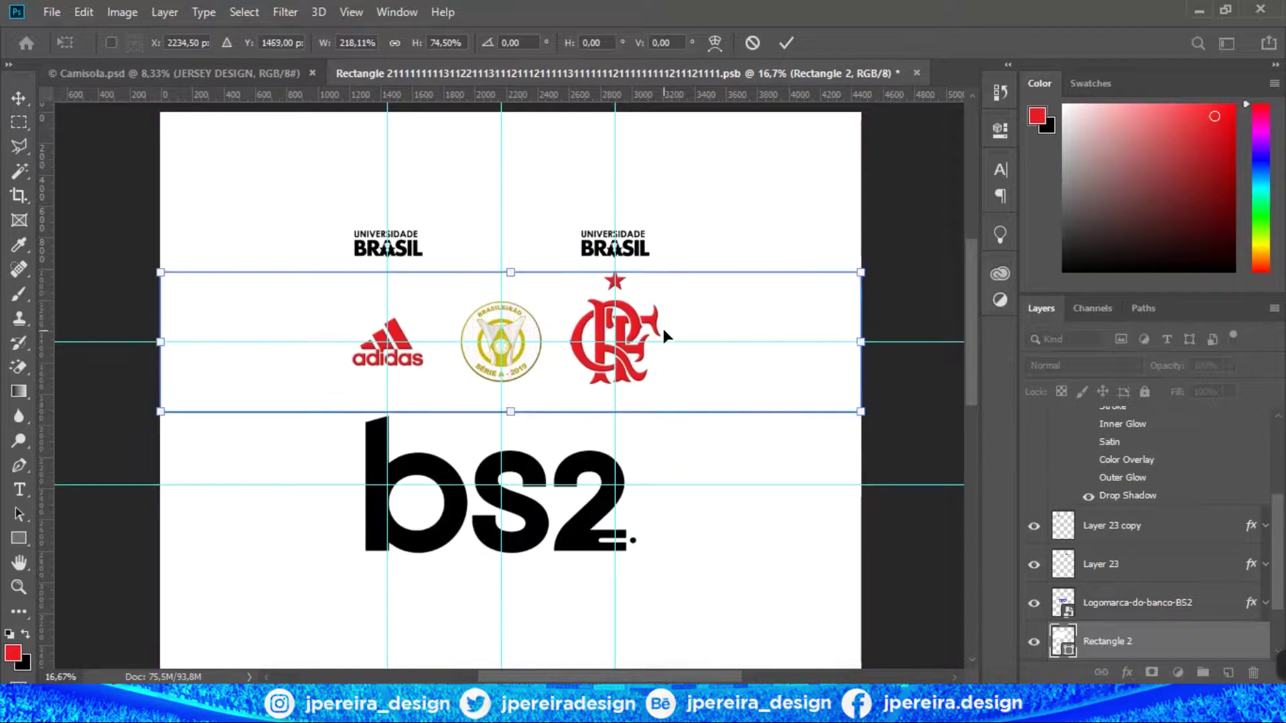
# Move the red Flamengo crest slightly down so it sits more evenly around the horizontal guide.
pyautogui.scroll(5, 1085, 563)
pyautogui.click(1265, 503)
pyautogui.click(1139, 466)
pyautogui.hotkey('ctrl', 't')
pyautogui.moveTo(628, 352); pyautogui.dragTo(629, 368)
pyautogui.press('Return')
# Try to fill the full-size background Rectangle 1 with black, and undo the colour change.
pyautogui.scroll(-5, 1078, 582)
pyautogui.doubleClick(1065, 603)
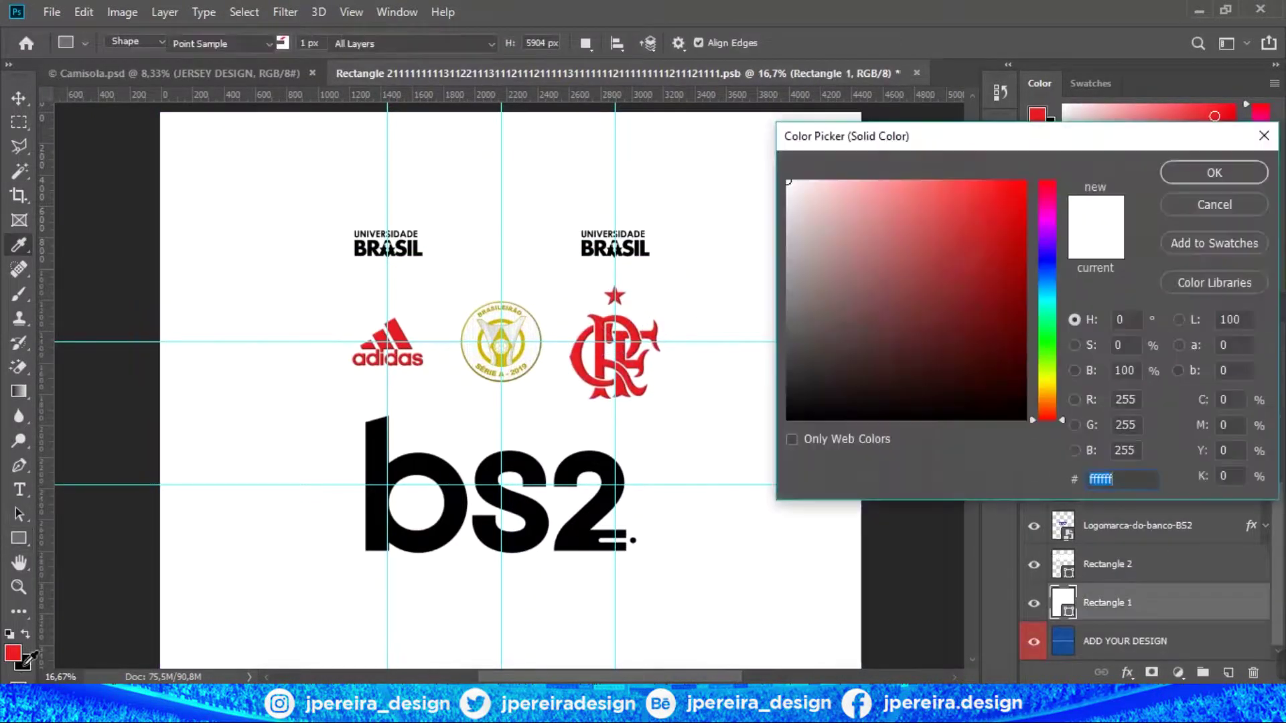
pyautogui.click(23, 666)
pyautogui.press('Return')
pyautogui.hotkey('ctrl', 'z')
# Fill the Rectangle 2 stripe behind the adidas, Série A and Flamengo logos with black and fine-tune its placement.
pyautogui.doubleClick(1062, 565)
pyautogui.click(24, 665)
pyautogui.press('Return')
pyautogui.click(21, 99)
pyautogui.hotkey('ctrl', 't')
pyautogui.moveTo(593, 394); pyautogui.dragTo(593, 396)
pyautogui.press('Return')
# Try duplicating the black stripe directly below itself with a red fill, and undo both changes.
pyautogui.scroll(-1, 730, 408)
pyautogui.moveTo(745, 296); pyautogui.dragTo(761, 445)
pyautogui.hotkey('ctrl', 'z')
pyautogui.doubleClick(1059, 573)
pyautogui.click(12, 655)
pyautogui.press('Return')
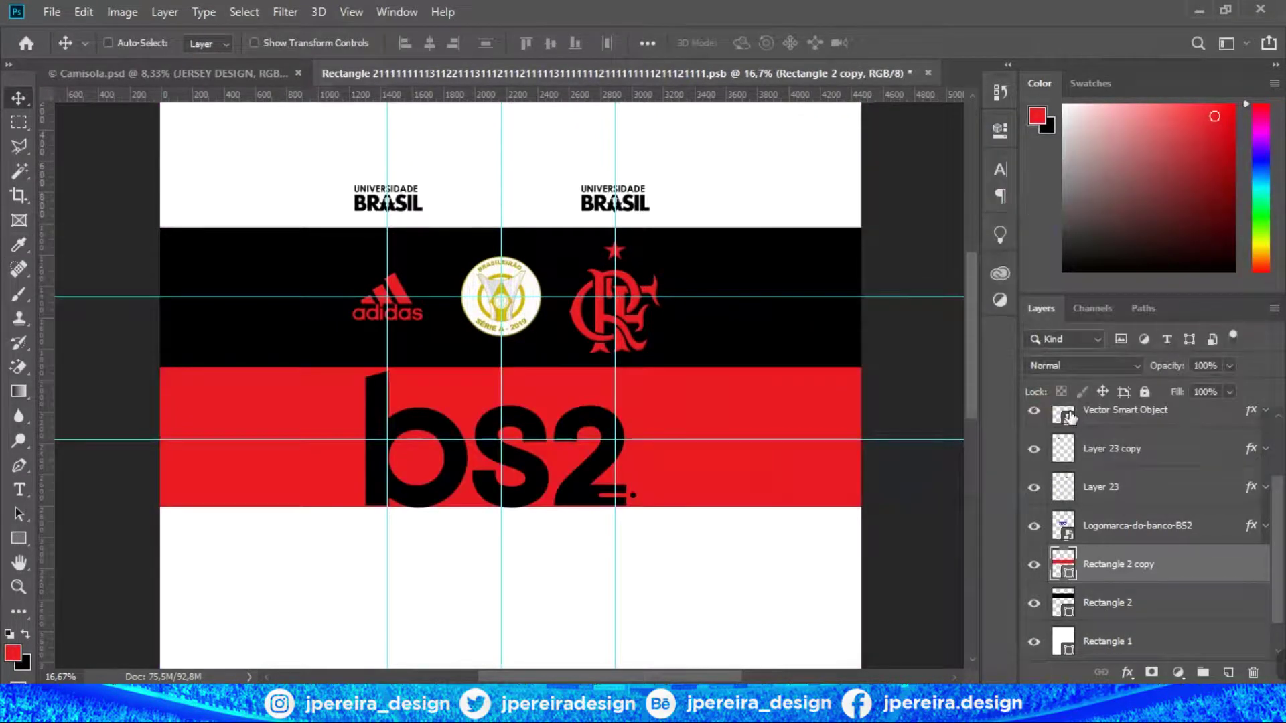
pyautogui.hotkey('ctrl', 'z')
pyautogui.hotkey('ctrl', 'z')
# Scale the black stripe behind the logos up to about 104%.
pyautogui.hotkey('ctrl', 't')
pyautogui.moveTo(861, 367); pyautogui.dragTo(869, 383)
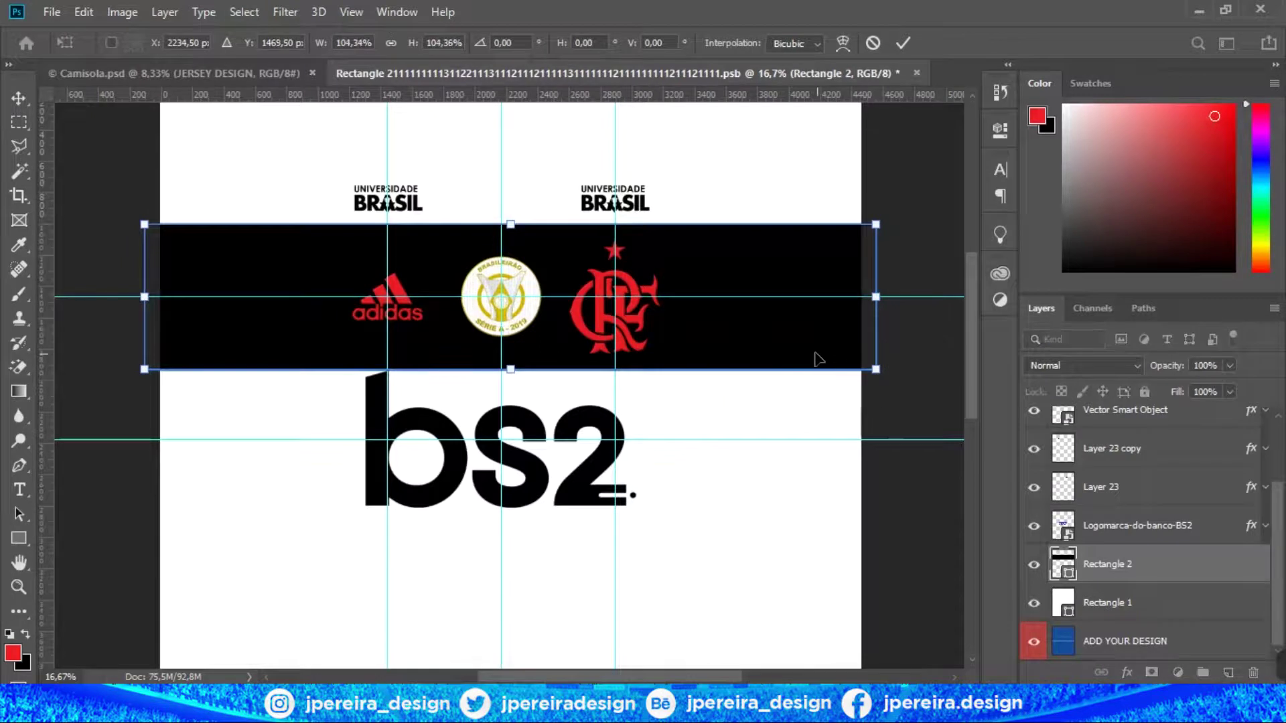
pyautogui.press('Return')
# Duplicate the black stripe directly below itself, behind the bs2 logo, and fill the copy with the crest's red.
pyautogui.moveTo(792, 328); pyautogui.dragTo(785, 439)
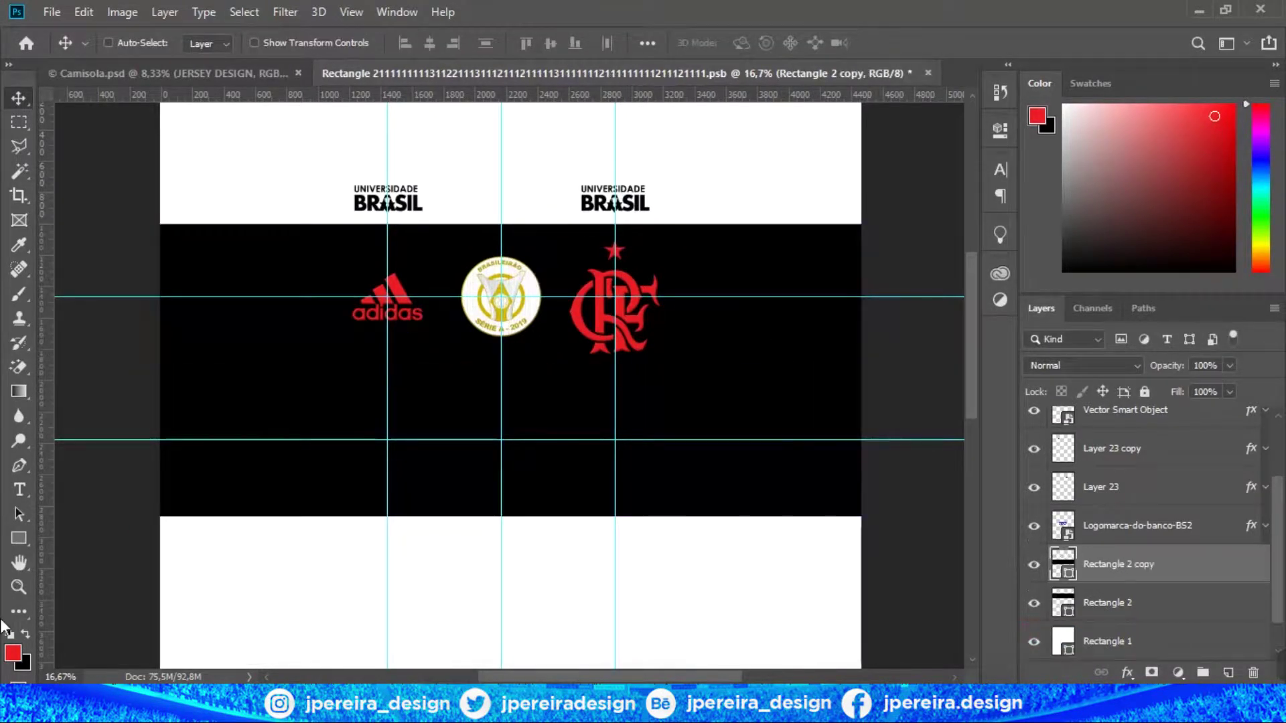
pyautogui.doubleClick(1063, 565)
pyautogui.click(634, 302)
pyautogui.click(1203, 172)
# Shift the bs2 logo slightly down to centre it vertically within the red stripe.
pyautogui.scroll(1, 1147, 511)
pyautogui.keyDown('ctrl'); pyautogui.click(567, 424); pyautogui.keyUp('ctrl')
pyautogui.hotkey('ctrl', 't')
pyautogui.moveTo(567, 424); pyautogui.dragTo(568, 428)
pyautogui.press('Return')
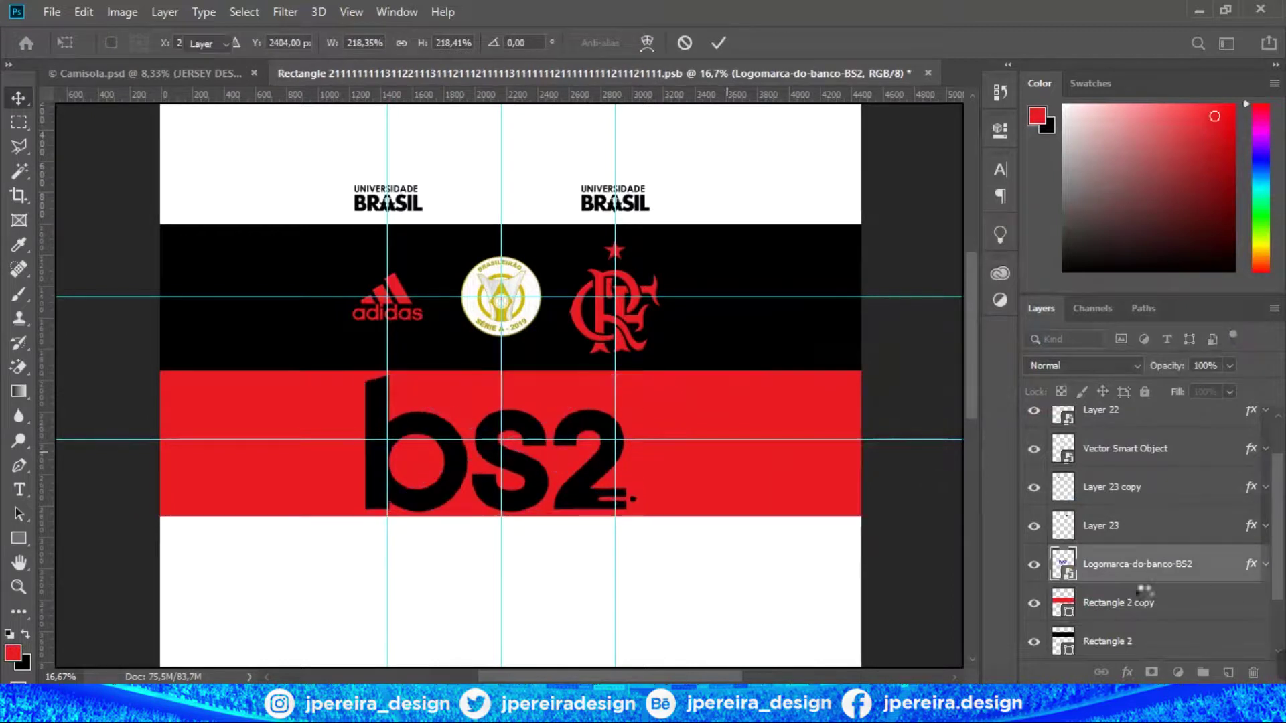
pyautogui.press('Return')
# Save the jersey design, check it on the shirt in Camisola.psd, and return to the design document.
pyautogui.hotkey('ctrl', 's')
pyautogui.hotkey('ctrl', 'Tab')
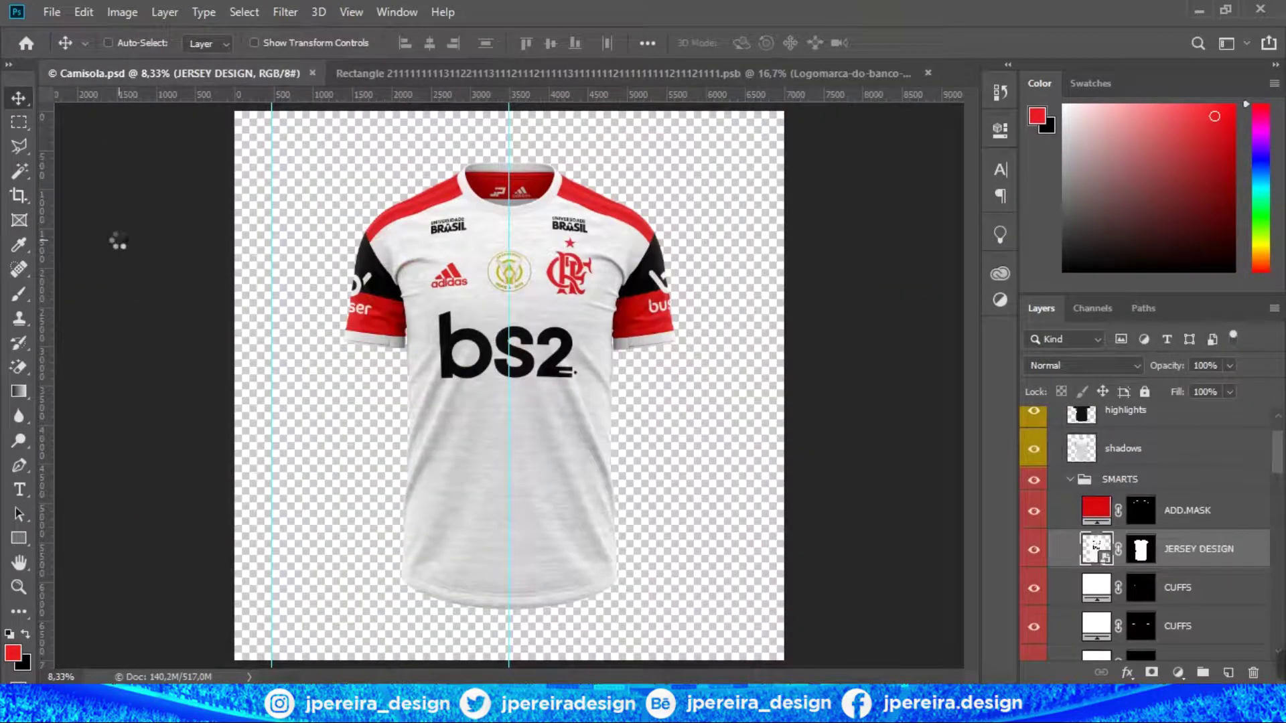
pyautogui.click(545, 73)
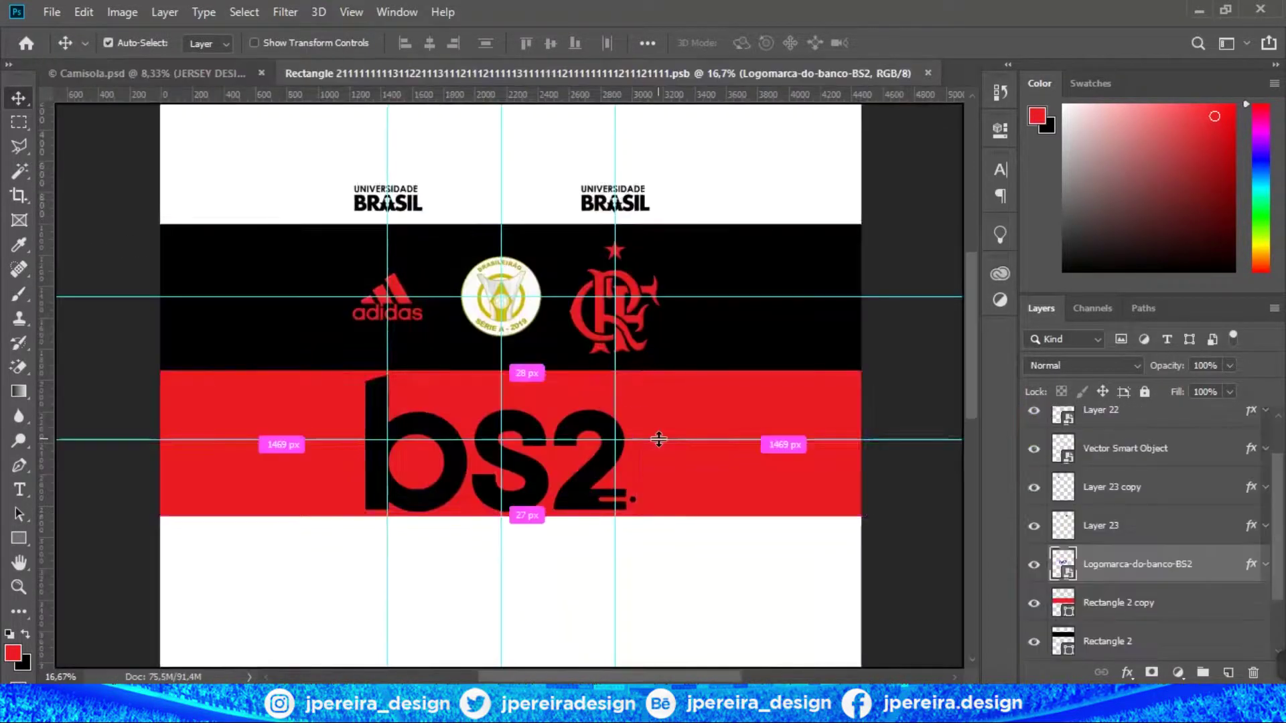
# Duplicate the black stripe directly above itself and fill the copy with red ed1c24 sampled from the lower stripe.
pyautogui.hotkey('ctrl', '-')
pyautogui.keyDown('ctrl'); pyautogui.click(693, 364); pyautogui.keyUp('ctrl')
pyautogui.moveTo(684, 364); pyautogui.dragTo(687, 248)
pyautogui.doubleClick(1063, 650)
pyautogui.click(322, 462)
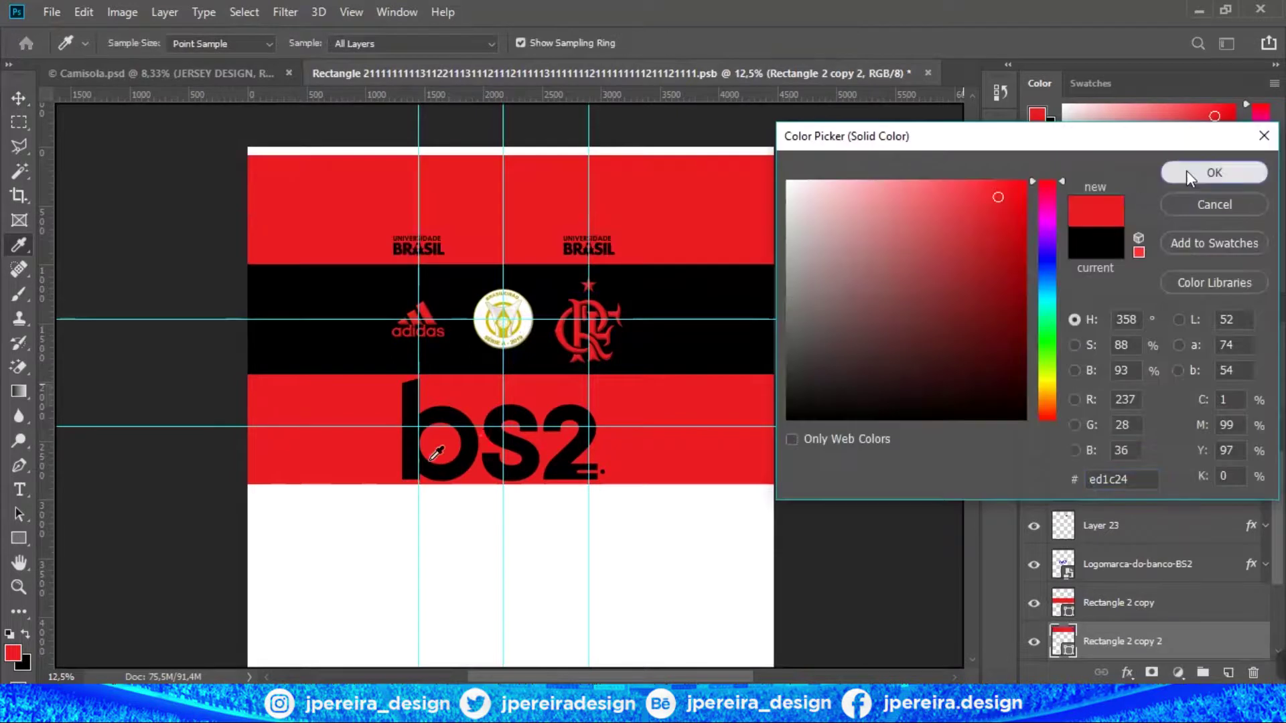
pyautogui.click(1189, 172)
# Duplicate the bs2 stripe into the area below it and fill the copy with black sampled from the design.
pyautogui.scroll(-2, 509, 385)
pyautogui.scroll(-2, 1101, 608)
pyautogui.click(1101, 606)
pyautogui.keyDown('ctrl'); pyautogui.click(735, 350); pyautogui.keyUp('ctrl')
pyautogui.moveTo(735, 351); pyautogui.dragTo(740, 572)
pyautogui.doubleClick(1061, 528)
pyautogui.click(703, 250)
pyautogui.click(1214, 172)
# Duplicate the stripes further down, alternating red and black, to fill the rest of the canvas.
pyautogui.scroll(-2, 857, 509)
pyautogui.keyDown('ctrl'); pyautogui.click(717, 350); pyautogui.keyUp('ctrl')
pyautogui.moveTo(716, 351); pyautogui.dragTo(717, 571)
pyautogui.scroll(-1, 682, 632)
pyautogui.moveTo(682, 406); pyautogui.dragTo(684, 624)
pyautogui.hotkey('ctrl', '0')
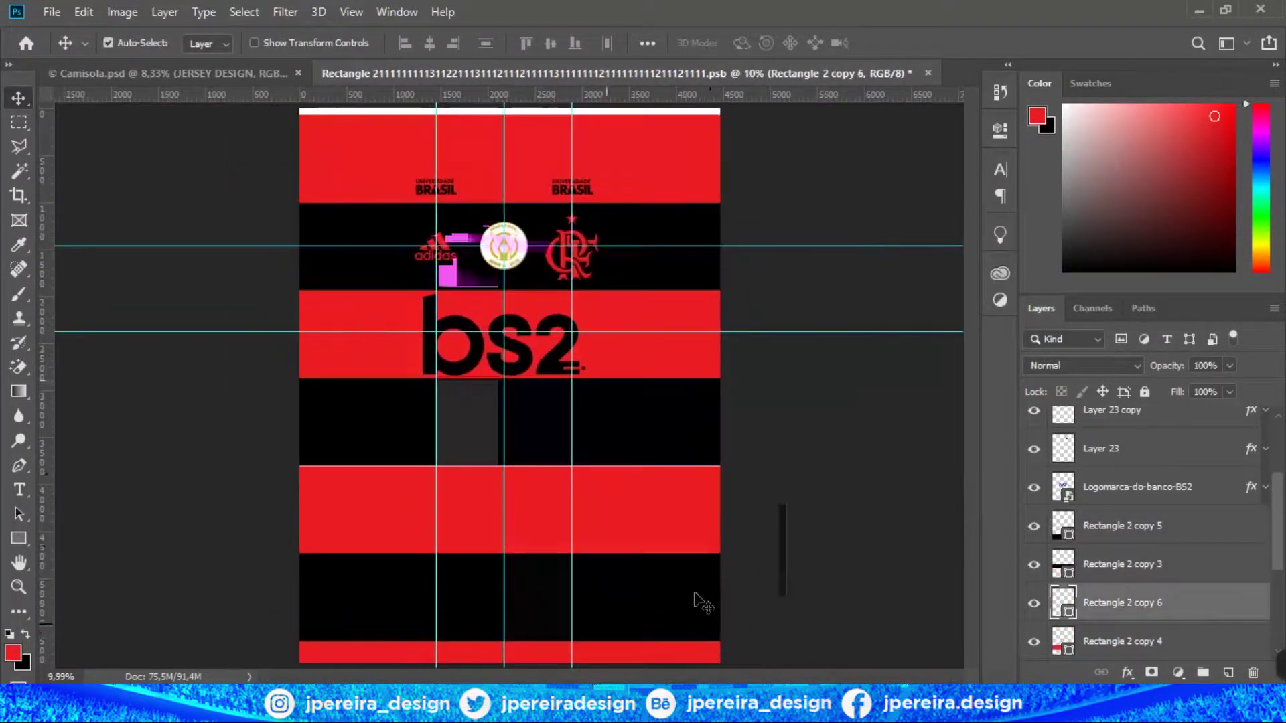
# Save the striped design, view the updated shirt in Camisola.psd, and go back to the design document.
pyautogui.hotkey('ctrl', 's')
pyautogui.click(218, 73)
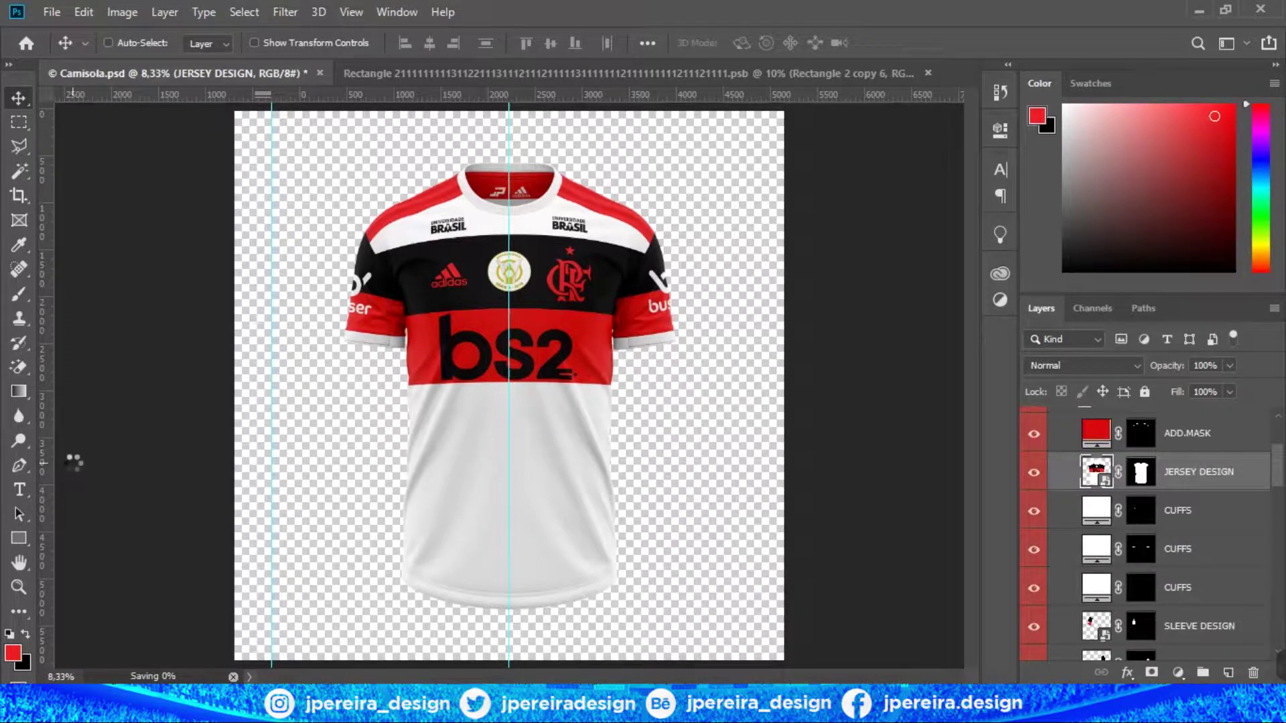
pyautogui.click(463, 73)
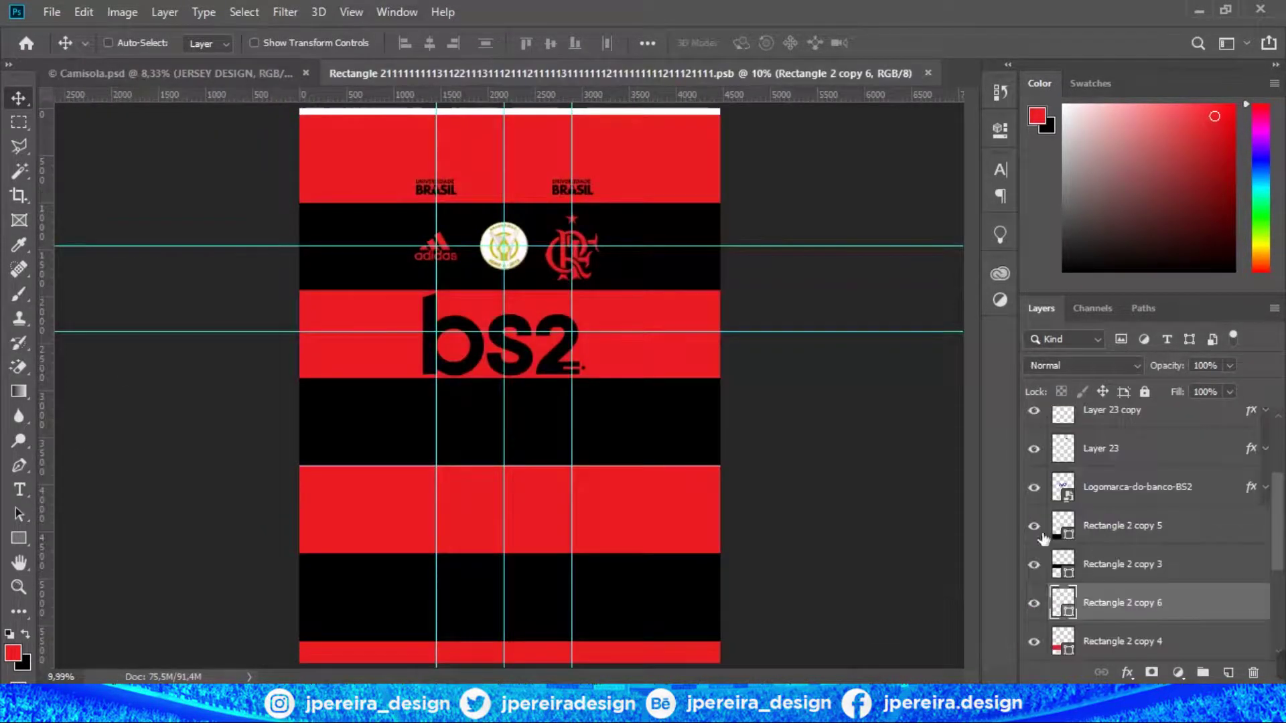
# Stretch the lowest black stripe down to the canvas's lower edge and delete the leftover red stripe, Rectangle 2 copy 6.
pyautogui.click(1111, 536)
pyautogui.hotkey('ctrl', 't')
pyautogui.moveTo(504, 641); pyautogui.dragTo(504, 668)
pyautogui.press('Return')
pyautogui.click(1152, 606)
pyautogui.press('Delete')
# Save the jersey design and hide the guides in Camisola.psd.
pyautogui.hotkey('ctrl', 's')
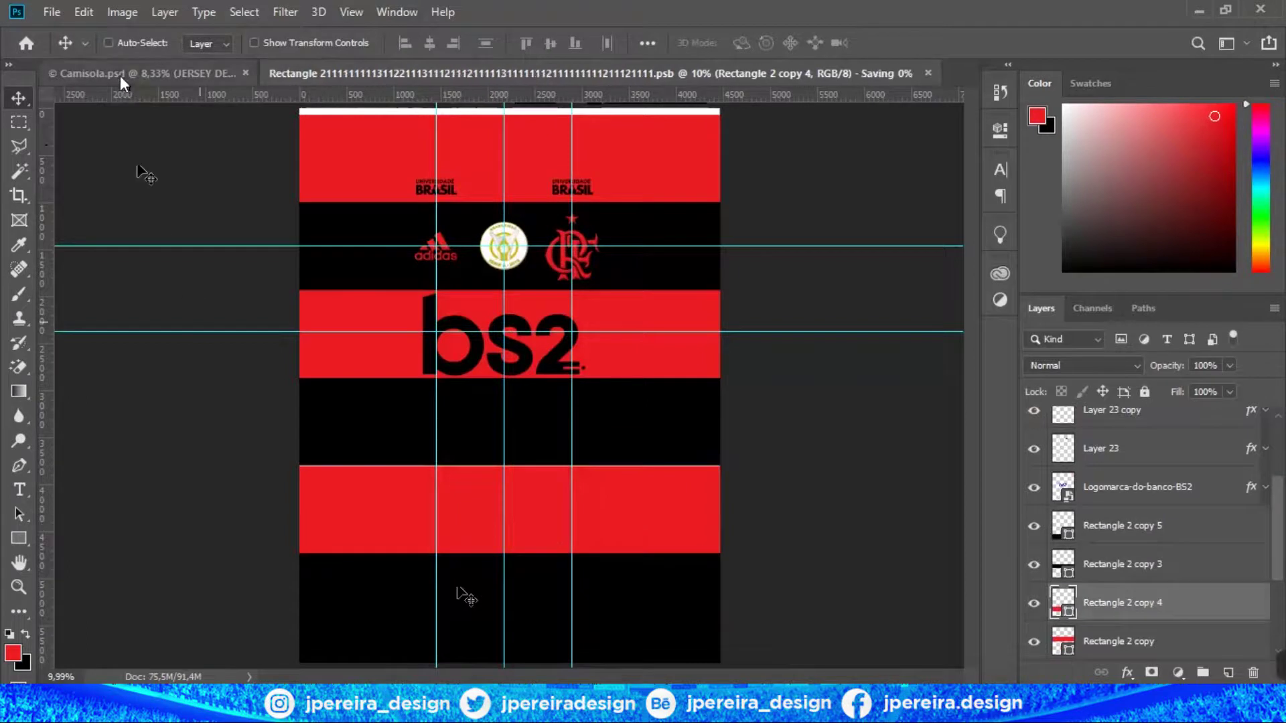
pyautogui.click(120, 78)
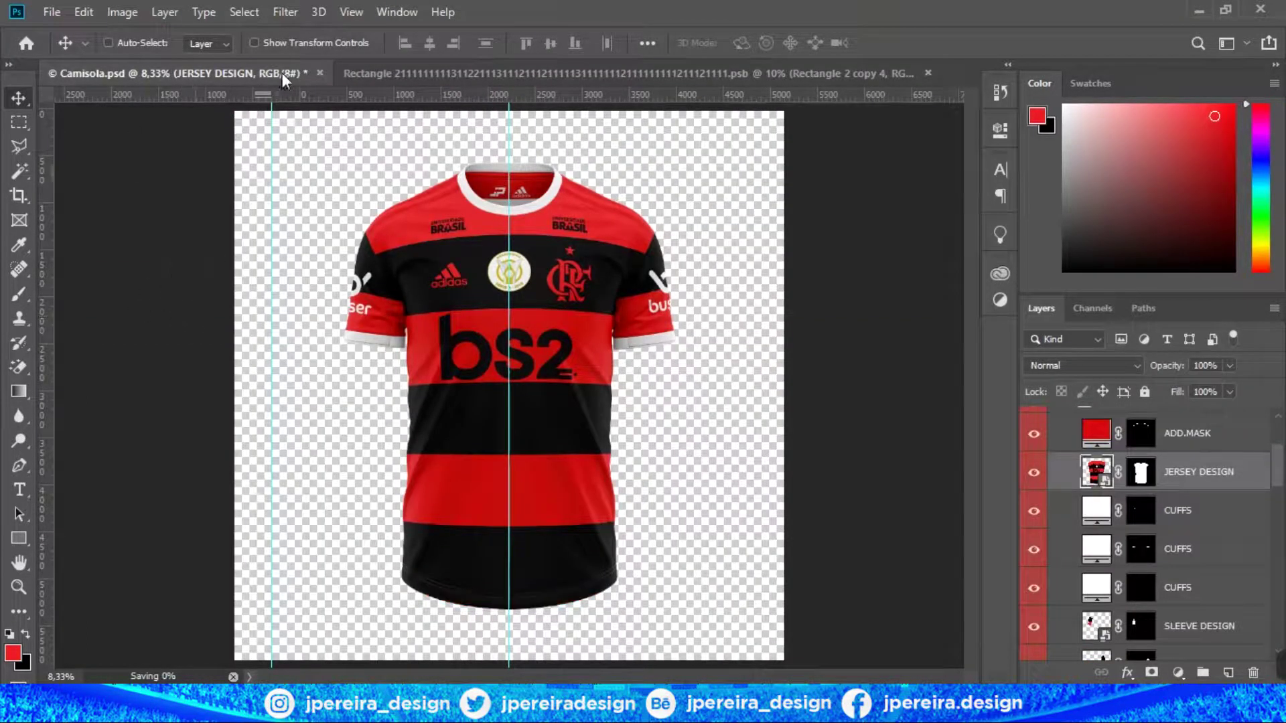
pyautogui.click(350, 12)
pyautogui.moveTo(448, 353)
pyautogui.click(590, 319)
# Set the ADD.MASK fill for the shoulder stripes to black, 000000.
pyautogui.scroll(3, 1101, 548)
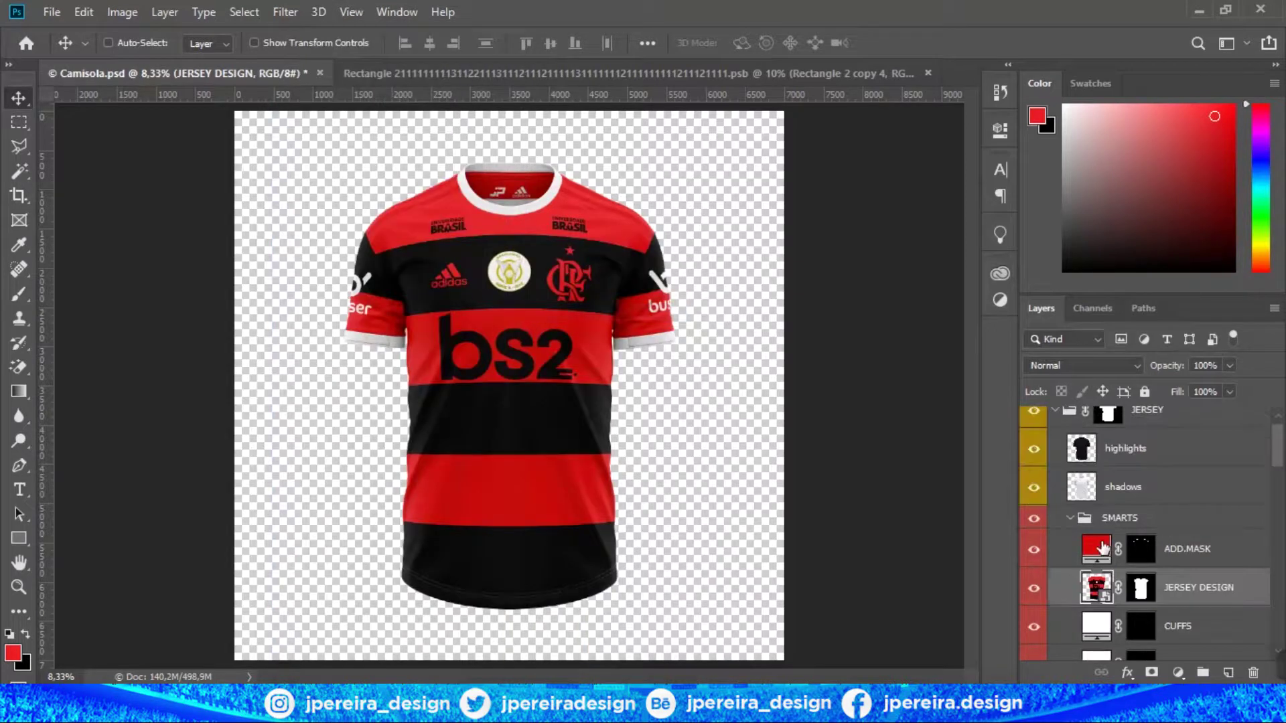
pyautogui.doubleClick(1102, 548)
pyautogui.write('000000')
pyautogui.press('Return')
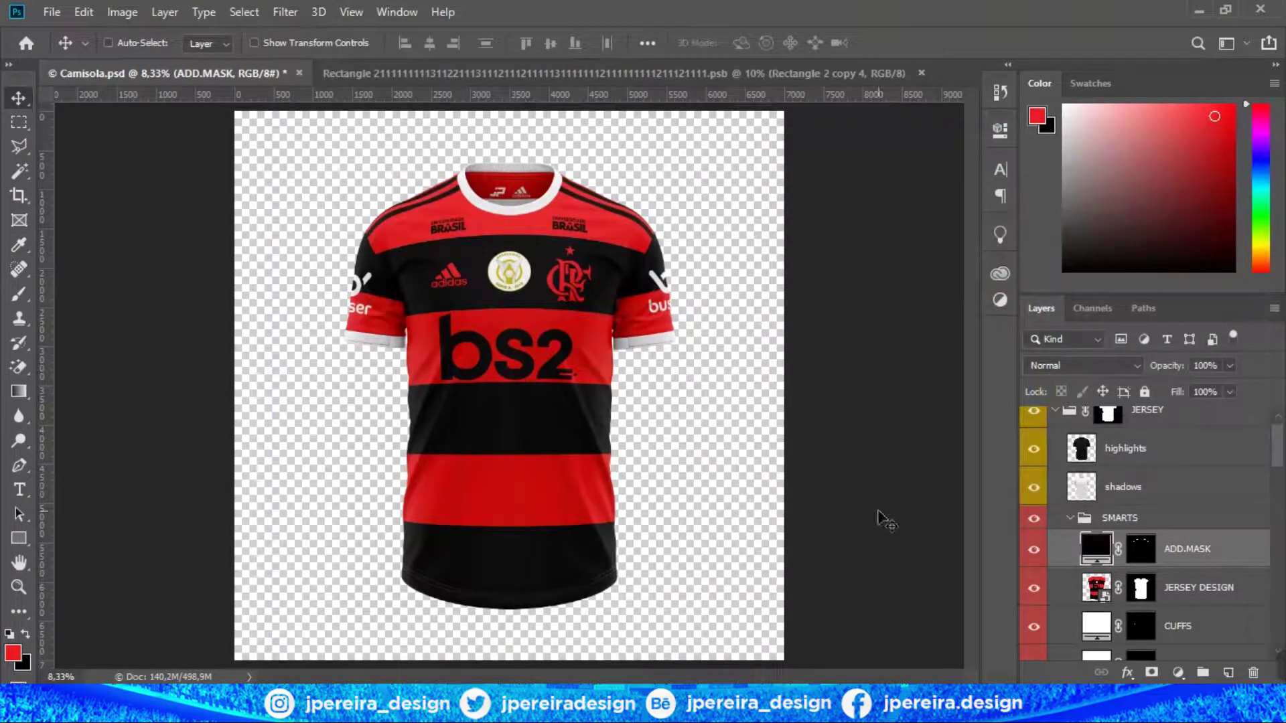
# Crop the jersey design document to a 1080 by 2280 ratio.
pyautogui.click(415, 73)
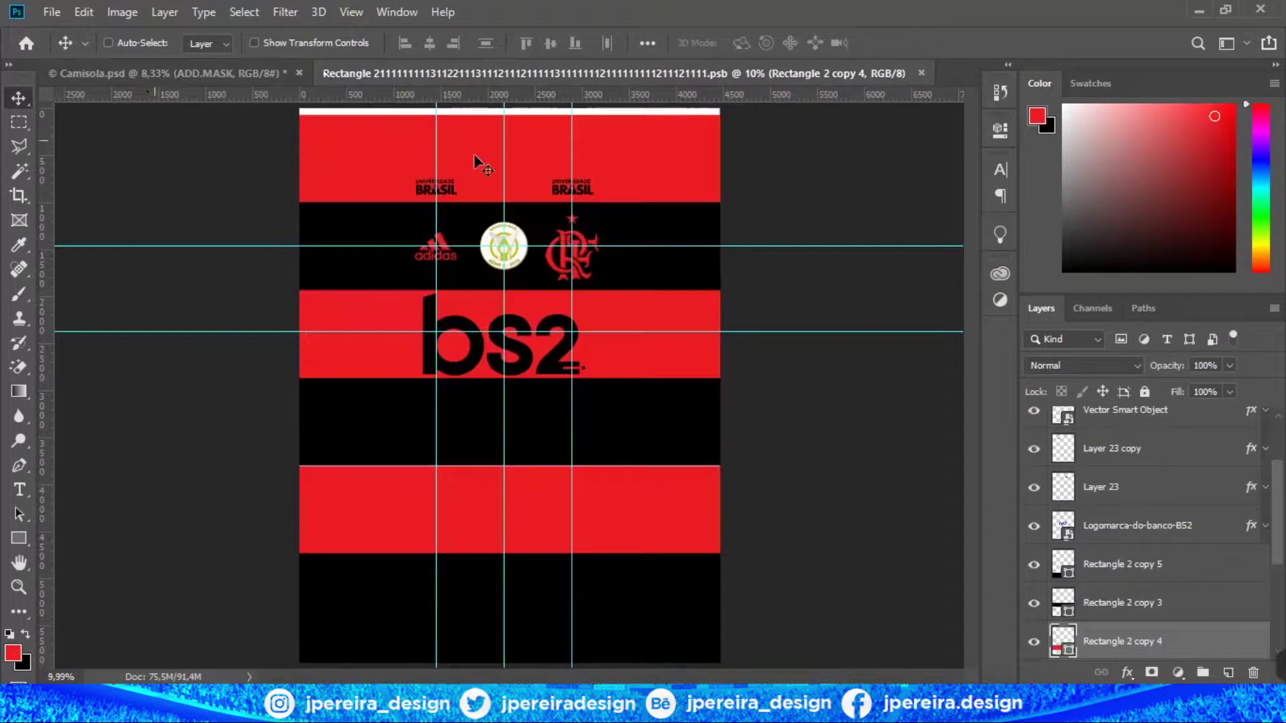
pyautogui.press('c')
pyautogui.click(215, 44)
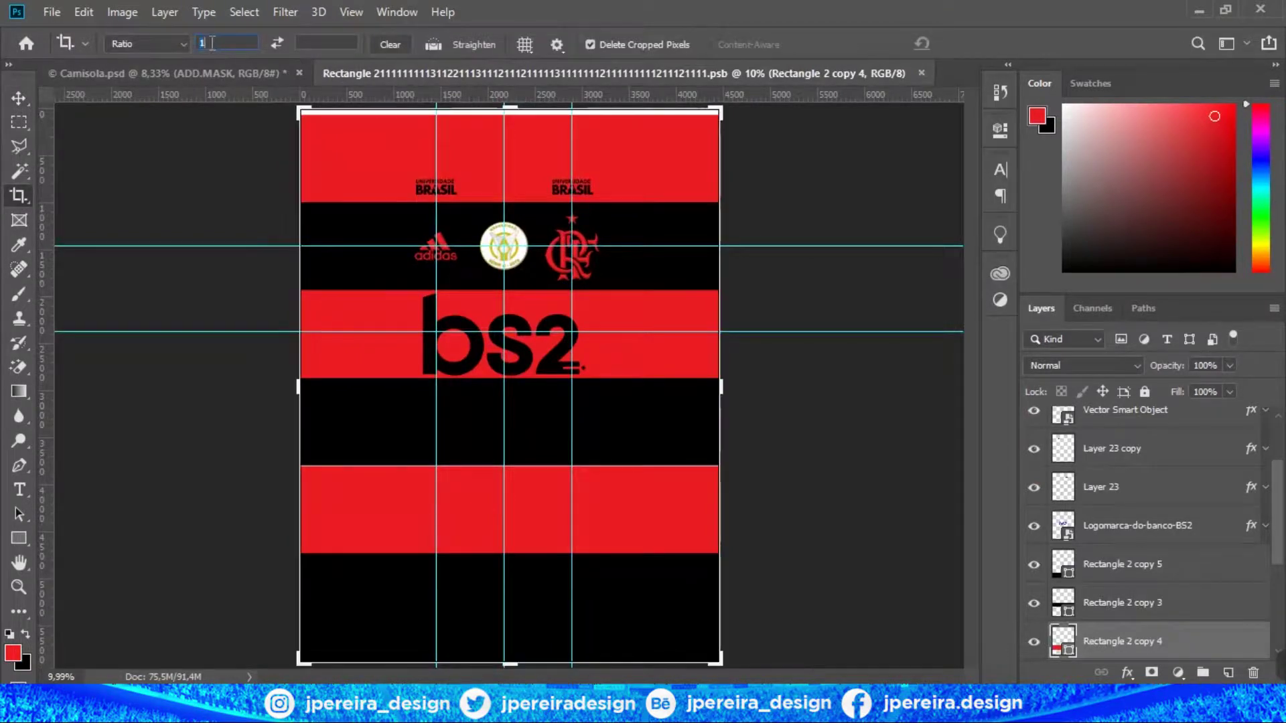
pyautogui.write('080')
pyautogui.press('Tab')
pyautogui.write('2280')
pyautogui.press('Return')
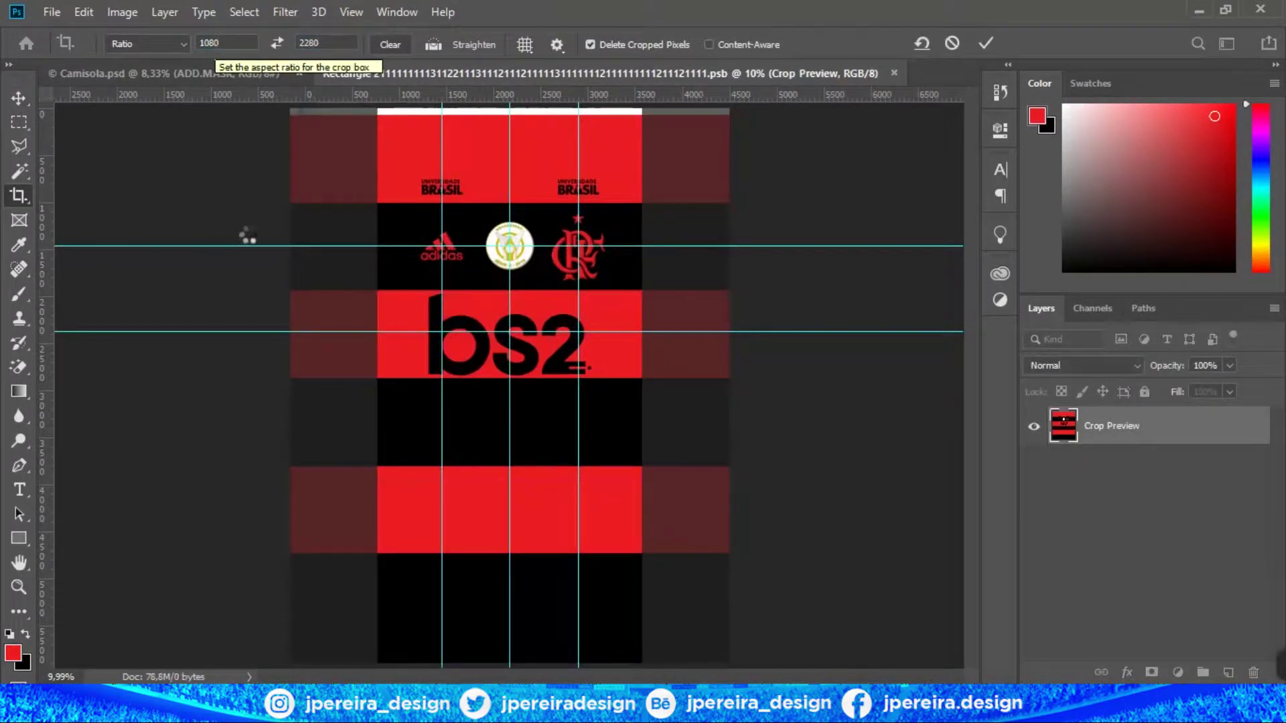
pyautogui.press('Return')
# Stretch the uppermost red stripe, Rectangle 2 copy 2, up to cover the white strip along the canvas's upper edge.
pyautogui.scroll(-3, 1128, 561)
pyautogui.press('v')
pyautogui.hotkey('ctrl', 't')
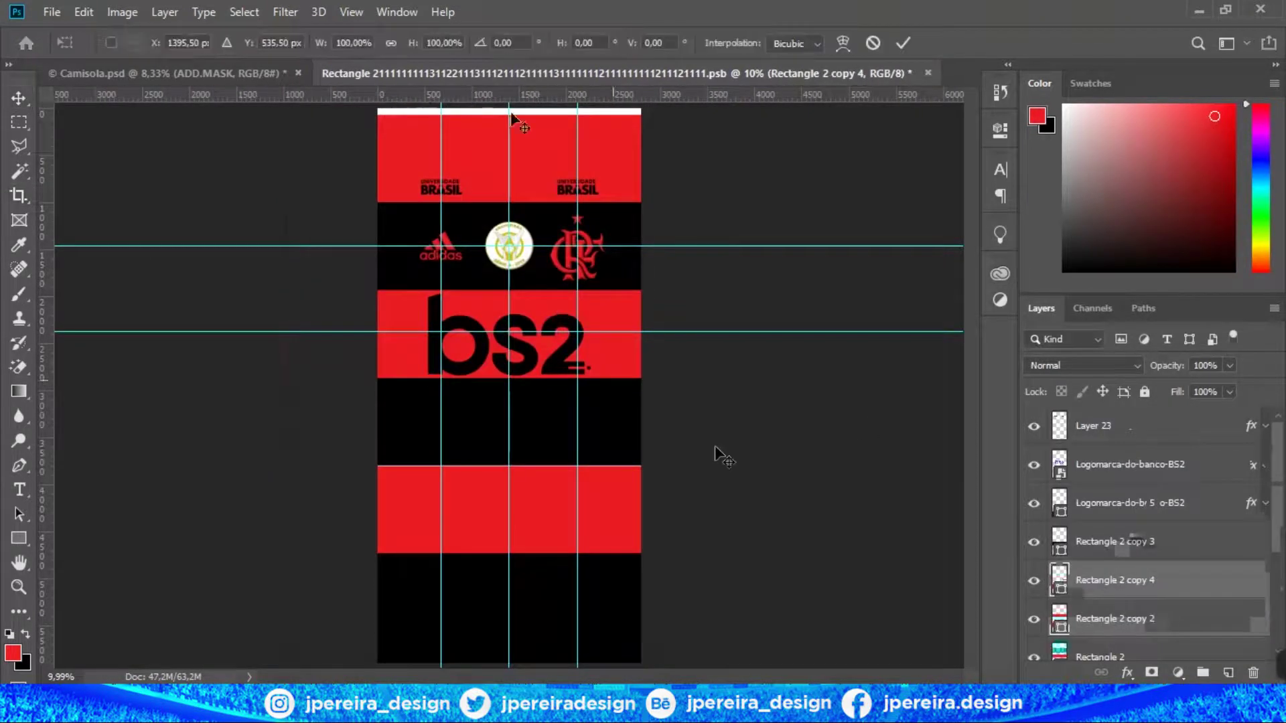
pyautogui.press('Return')
# Start a Save for Web JPEG export of the cropped design and browse from Concept Kits through Brasil to the 19-20 folder.
pyautogui.click(52, 12)
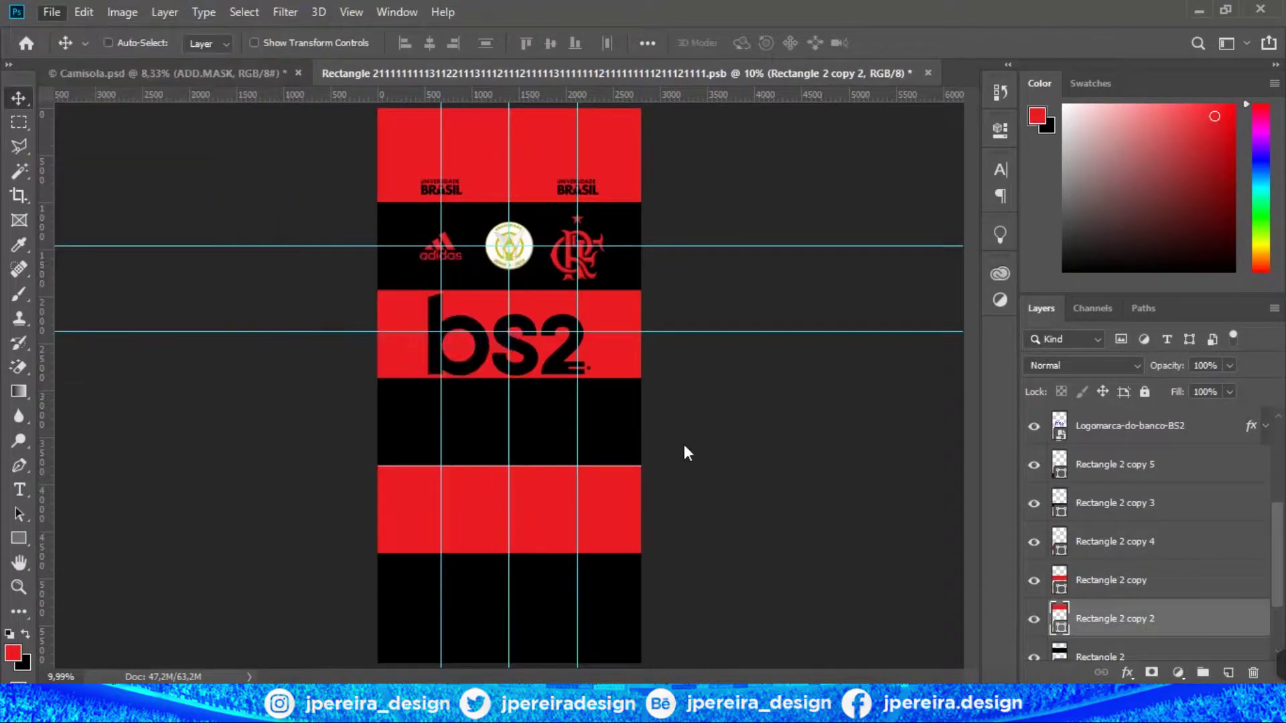
pyautogui.hotkey('ctrl', 'alt', 'shift', 's')
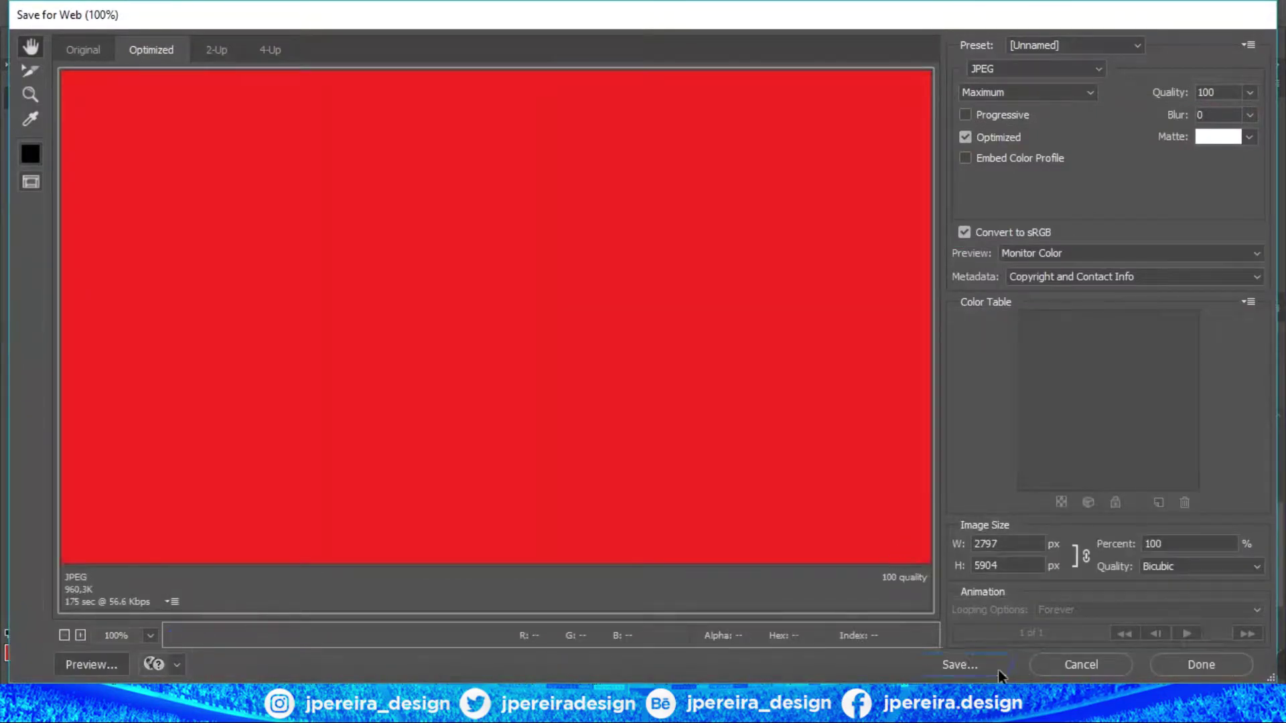
pyautogui.click(998, 670)
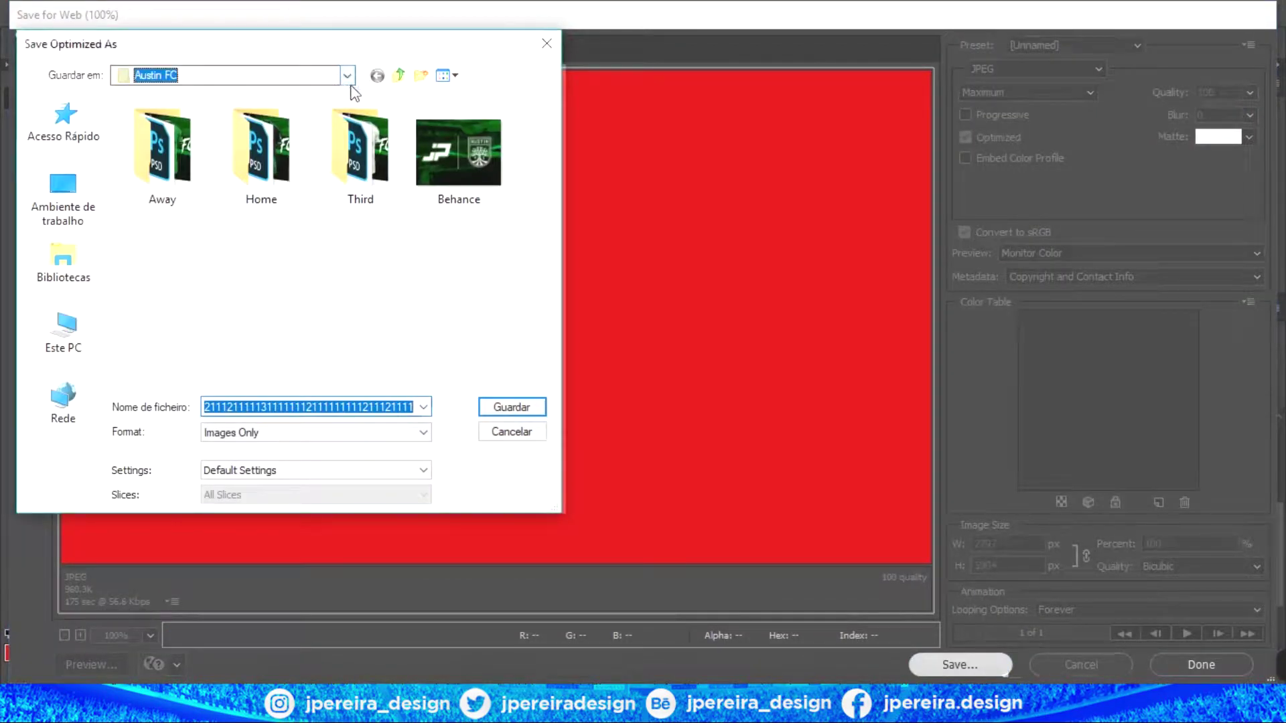
pyautogui.click(348, 81)
pyautogui.click(213, 203)
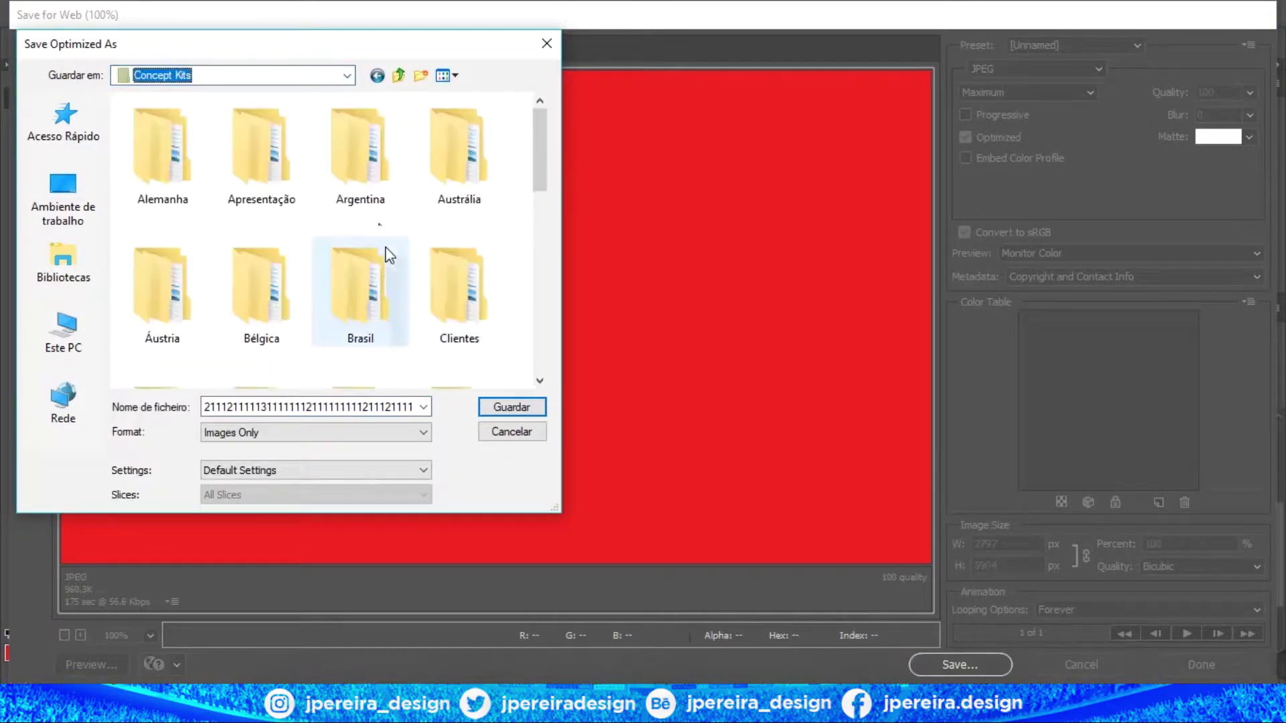
pyautogui.doubleClick(388, 252)
pyautogui.doubleClick(235, 177)
pyautogui.doubleClick(218, 175)
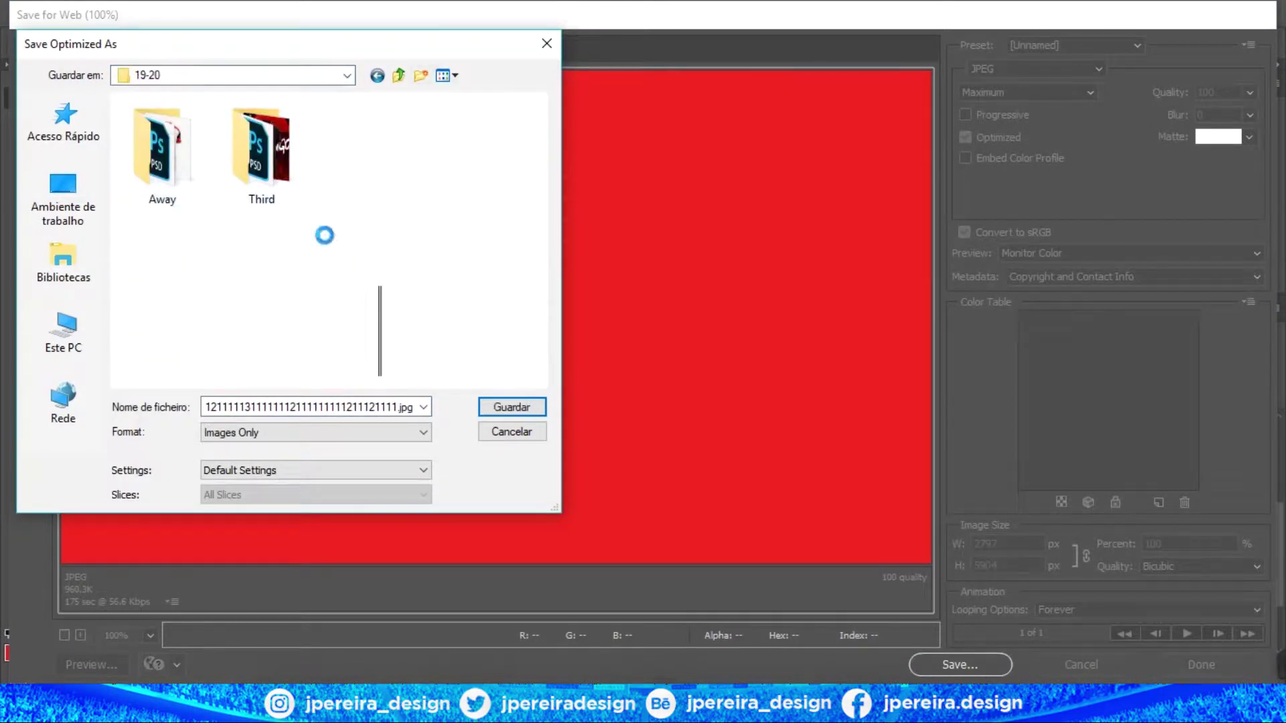
# Save the JPEG as Wa in a new Home folder, and close the design document without saving its changes.
pyautogui.hotkey('ctrl', 'shift', 'n')
pyautogui.write('Home')
pyautogui.click(854, 380)
pyautogui.doubleClick(295, 407)
pyautogui.write('Wa')
pyautogui.press('Return')
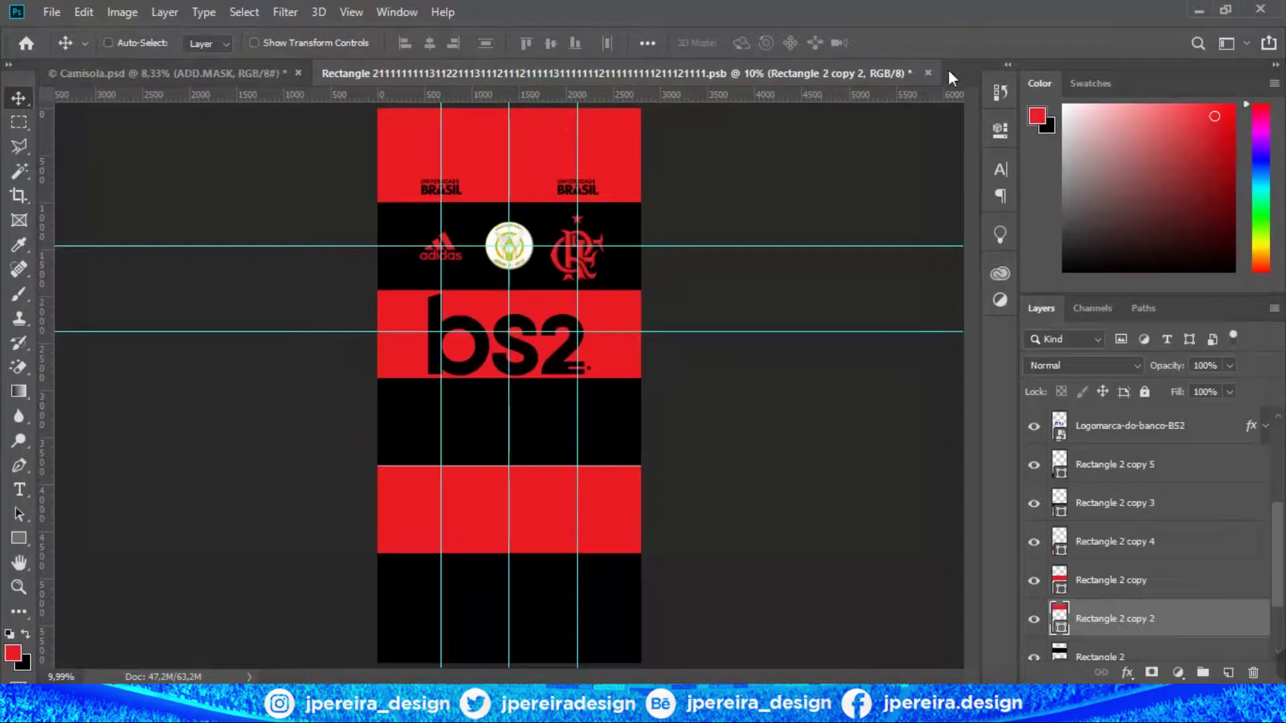
pyautogui.click(928, 72)
pyautogui.click(649, 273)
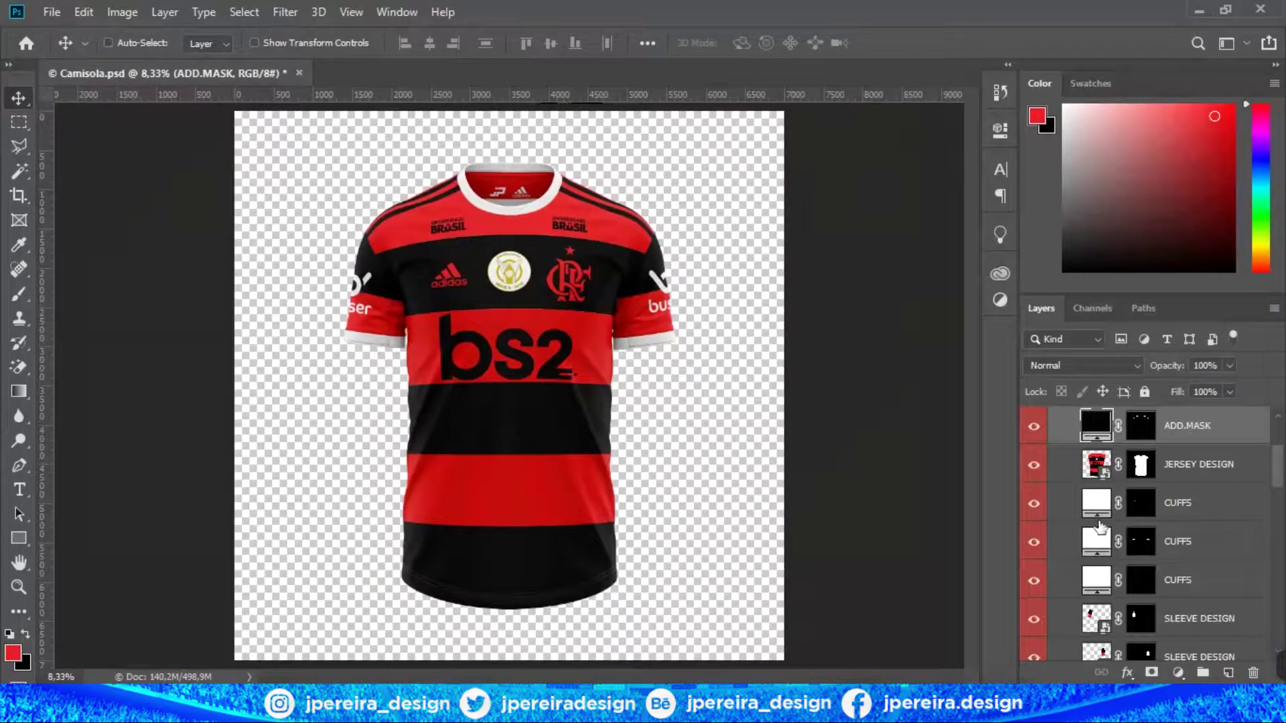
# Open the first sleeve design, stretch its black band downward, save it, and check the shirt in Camisola.psd.
pyautogui.doubleClick(1096, 619)
pyautogui.hotkey('ctrl', 't')
pyautogui.moveTo(554, 302); pyautogui.dragTo(554, 359)
pyautogui.press('Return')
pyautogui.hotkey('ctrl', 's')
pyautogui.click(208, 74)
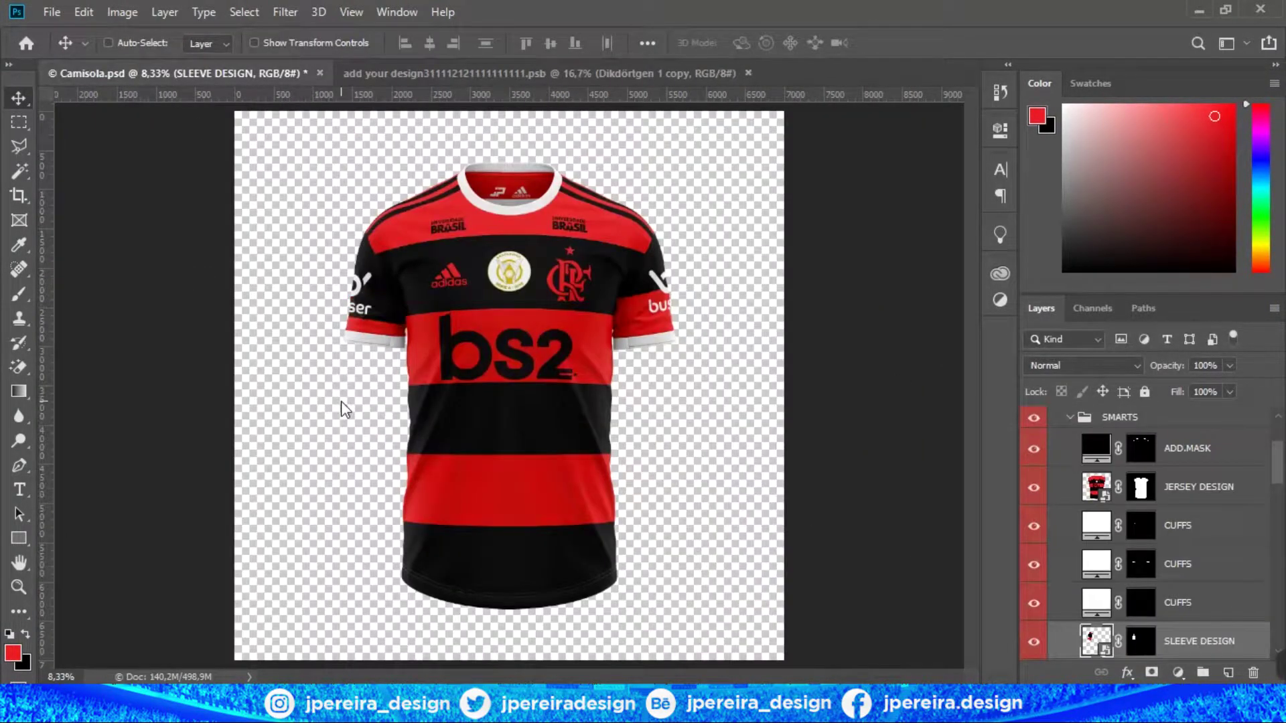
# Extend the sleeve's black band down to the canvas's lower edge, save, and view it on the shirt.
pyautogui.click(429, 74)
pyautogui.hotkey('ctrl', 't')
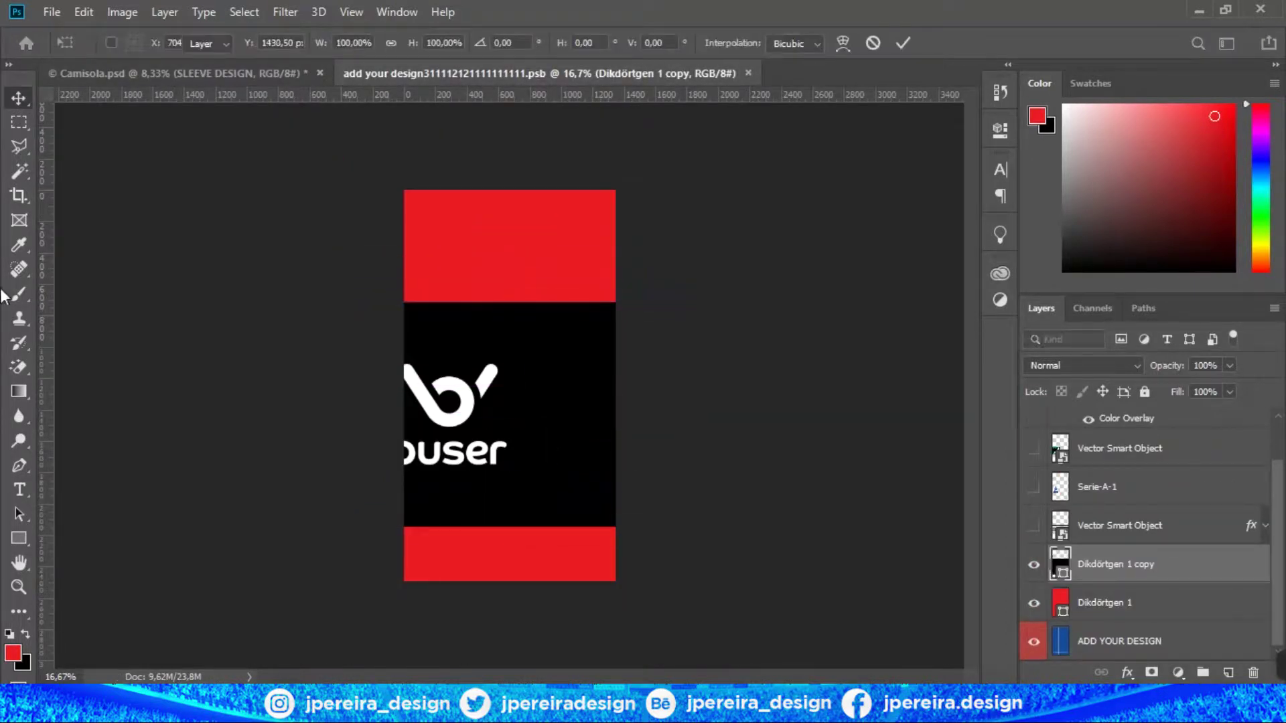
pyautogui.press('Return')
pyautogui.hotkey('ctrl', 's')
pyautogui.hotkey('ctrl', 'Tab')
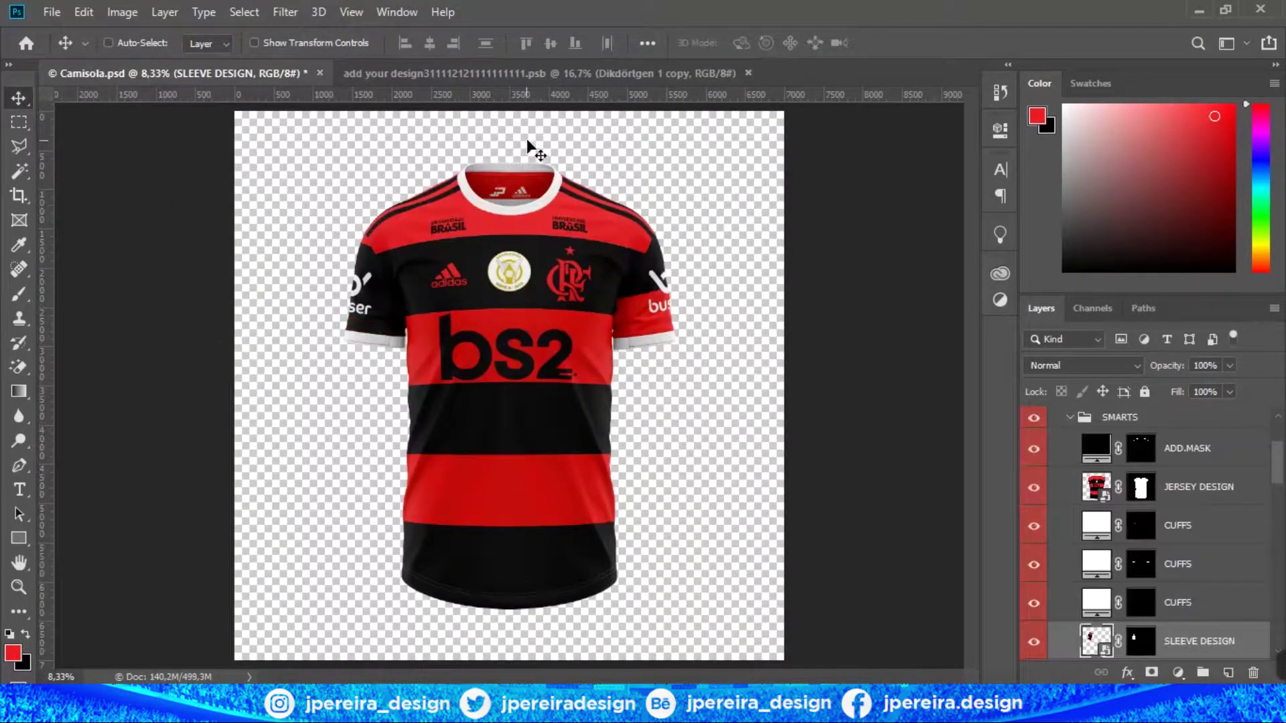
# In the first sleeve design, delete the black band and set the buser logo's Color Overlay to 000000, saving the result.
pyautogui.click(548, 75)
pyautogui.press('Delete')
pyautogui.doubleClick(1130, 473)
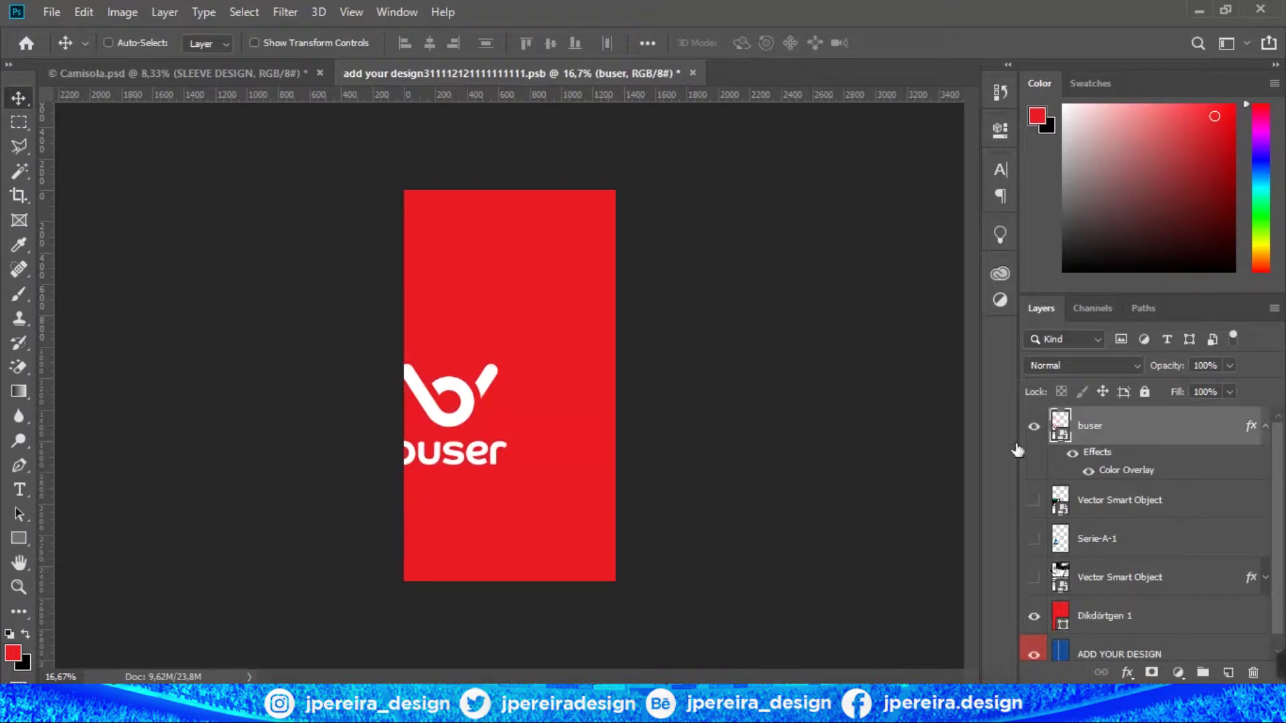
pyautogui.click(792, 247)
pyautogui.write('000000')
pyautogui.press('Return')
pyautogui.click(979, 213)
pyautogui.hotkey('ctrl', 's')
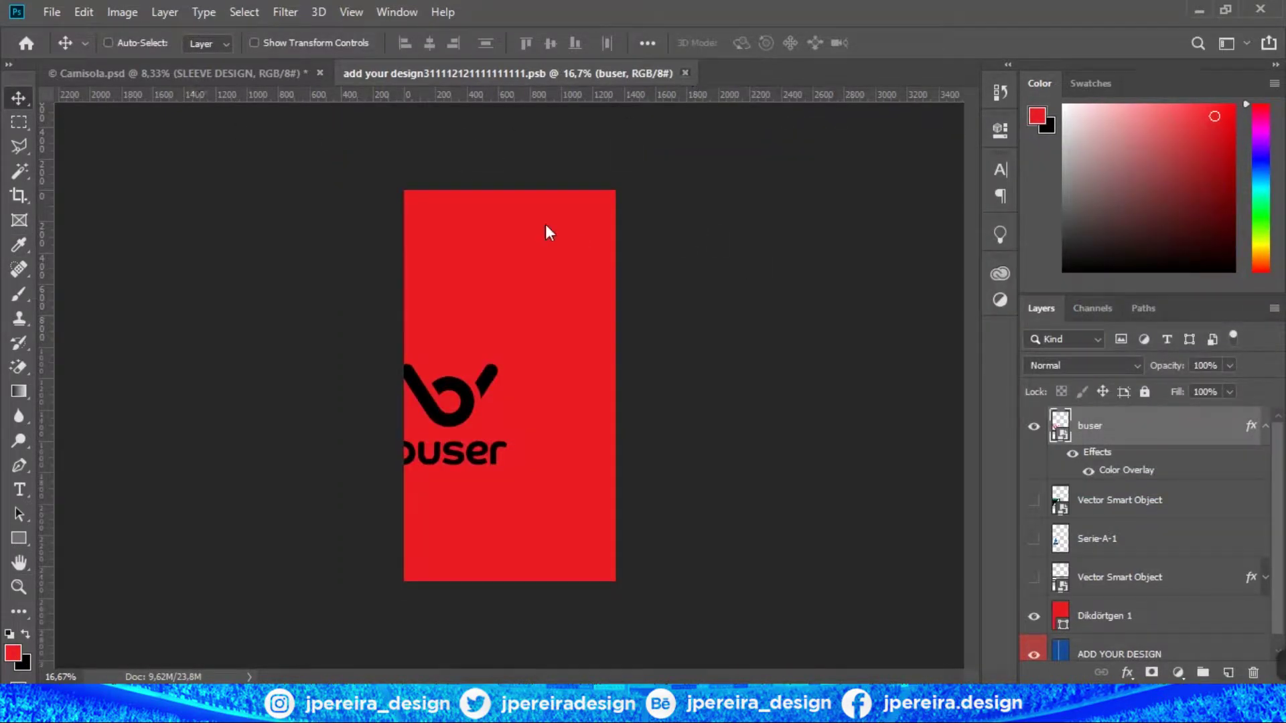
pyautogui.click(161, 82)
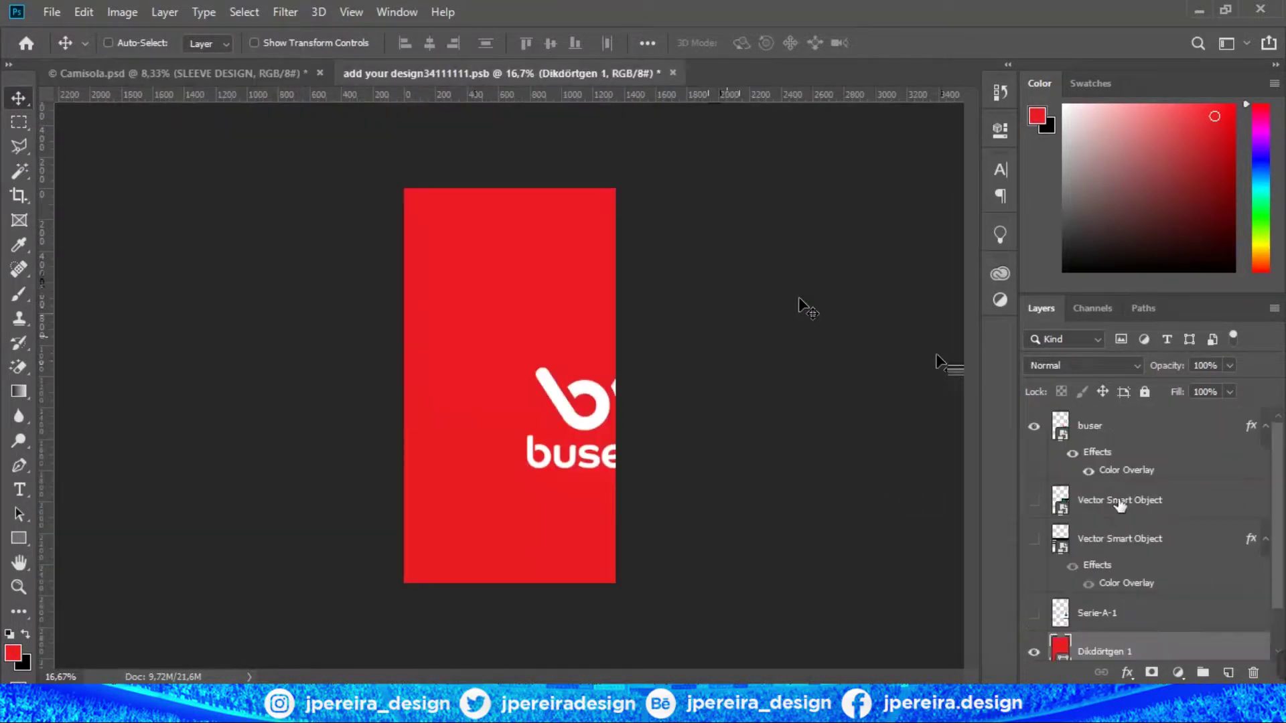
# Set the buser logo's Color Overlay to black in the other sleeve design and save it, returning to Camisola.psd.
pyautogui.doubleClick(1126, 471)
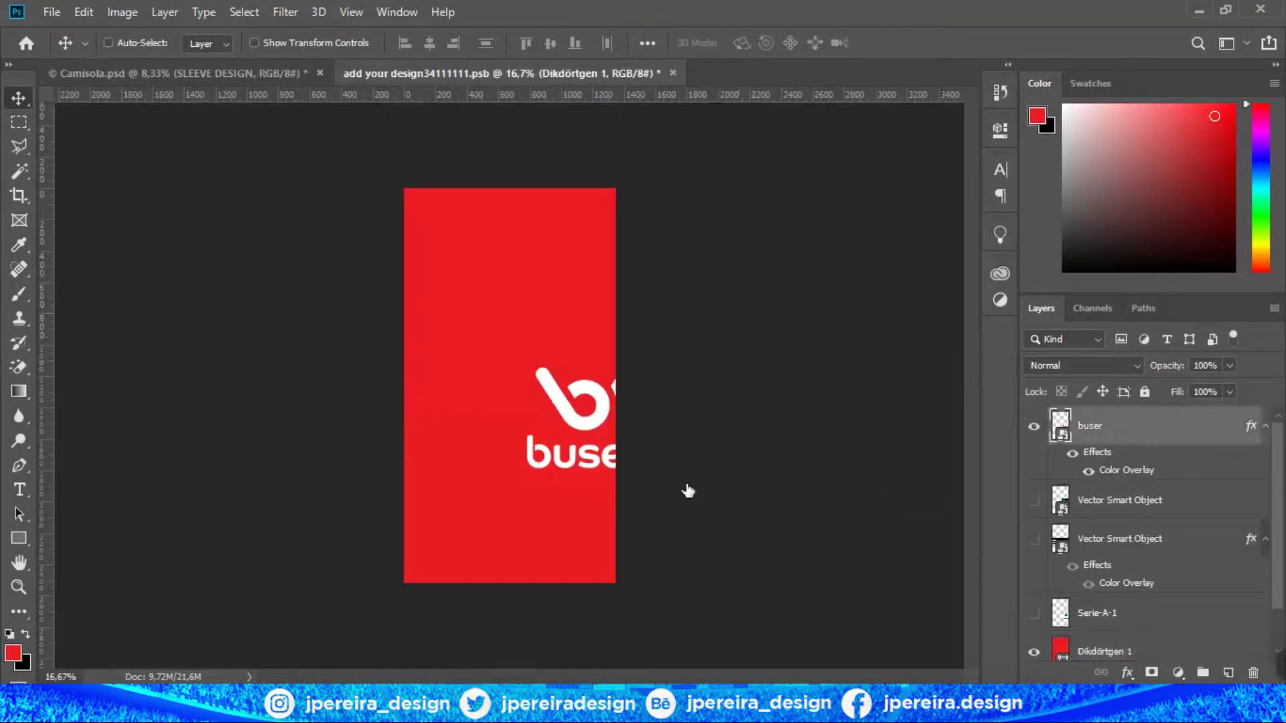
pyautogui.click(792, 247)
pyautogui.click(788, 420)
pyautogui.click(1214, 171)
pyautogui.press('Return')
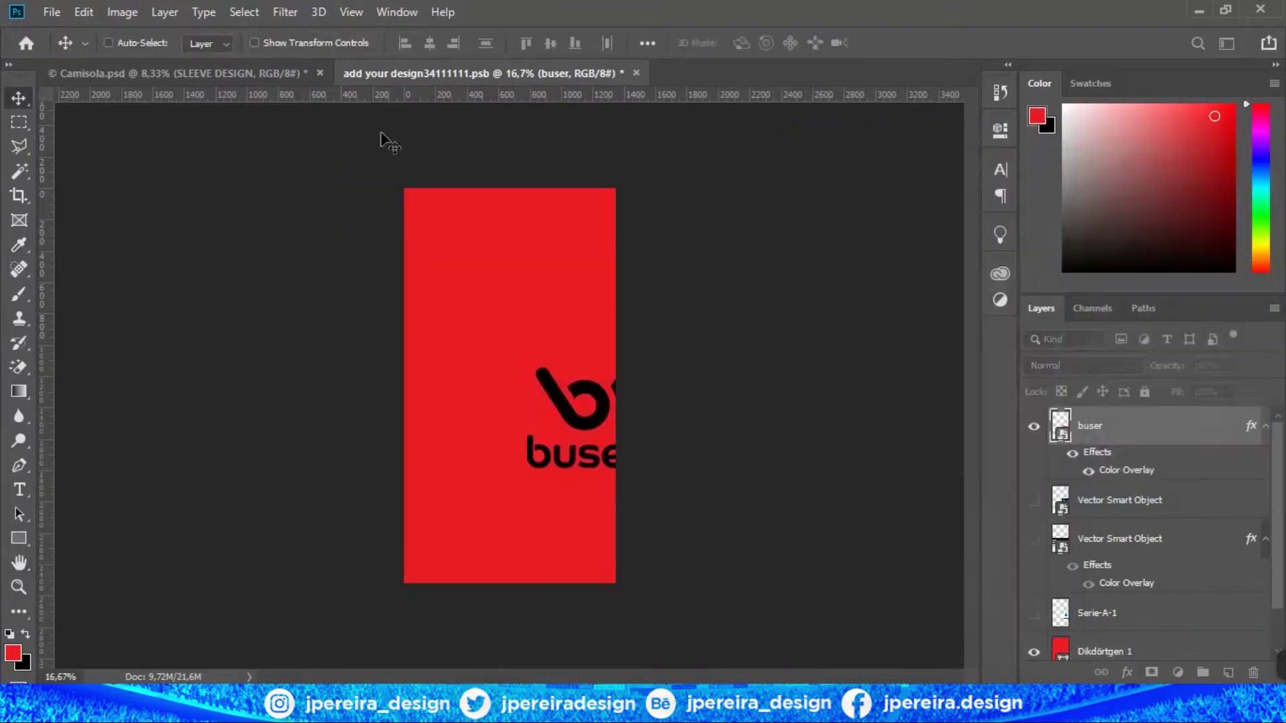
pyautogui.hotkey('ctrl', 's')
pyautogui.click(120, 75)
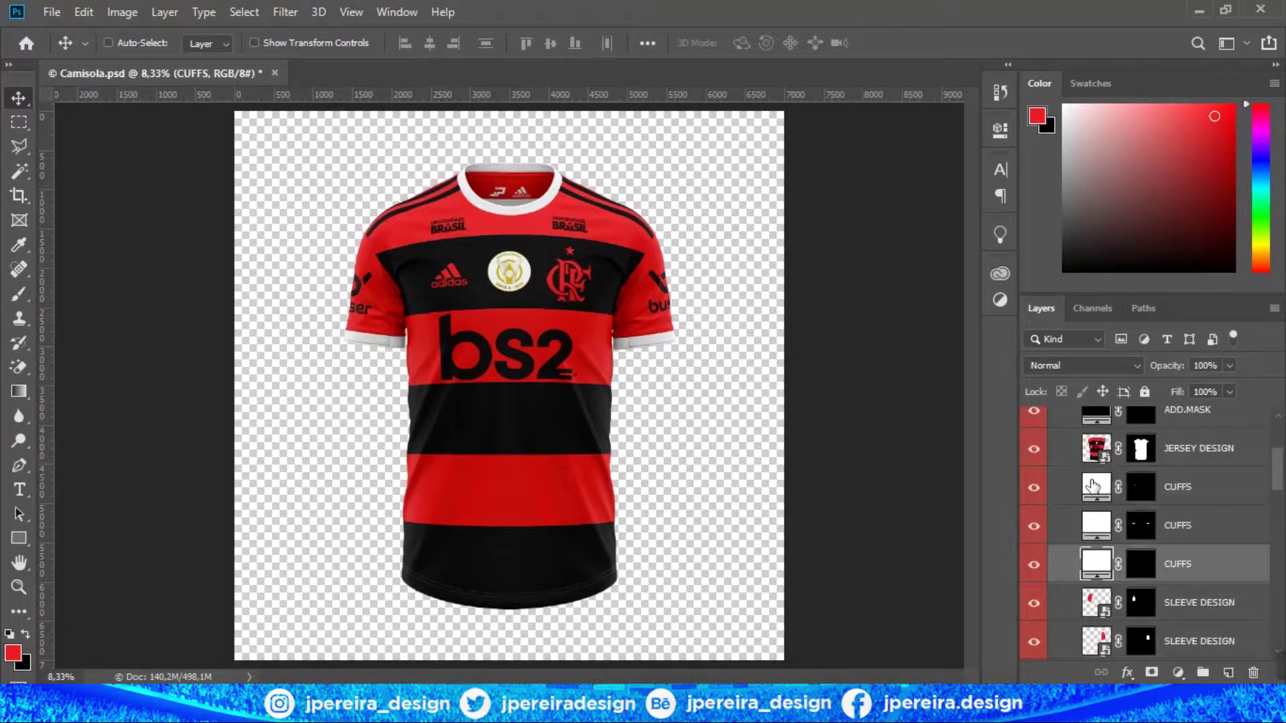
# Set the upper CUFFS color fill to red and the two CUFFS fills below it to black.
pyautogui.doubleClick(1094, 485)
pyautogui.hotkey('ctrl', 'v')
pyautogui.press('Return')
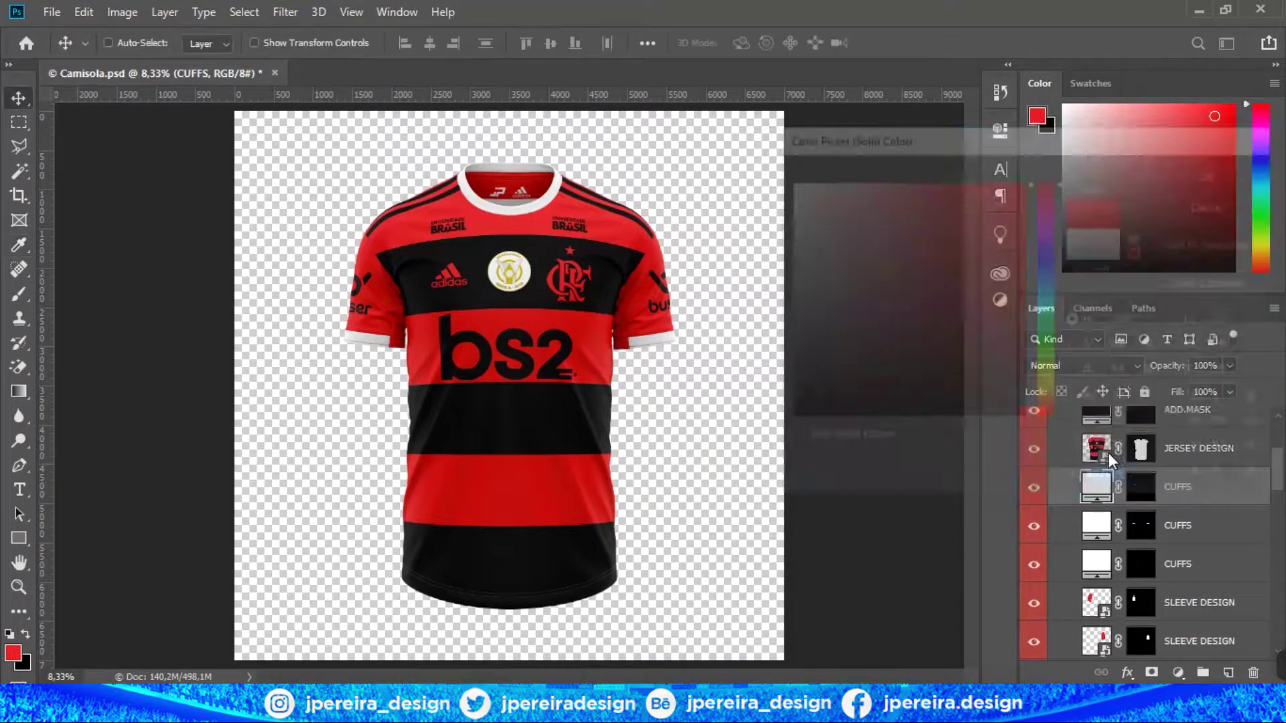
pyautogui.doubleClick(1097, 524)
pyautogui.moveTo(820, 396); pyautogui.dragTo(766, 453)
pyautogui.click(1215, 172)
pyautogui.doubleClick(1096, 563)
pyautogui.moveTo(814, 399); pyautogui.dragTo(726, 468)
pyautogui.click(1214, 172)
# Open the TAPE DESIGN smart object, fill its rectangle with black, and close it with the change saved.
pyautogui.scroll(-3, 1180, 547)
pyautogui.doubleClick(1095, 489)
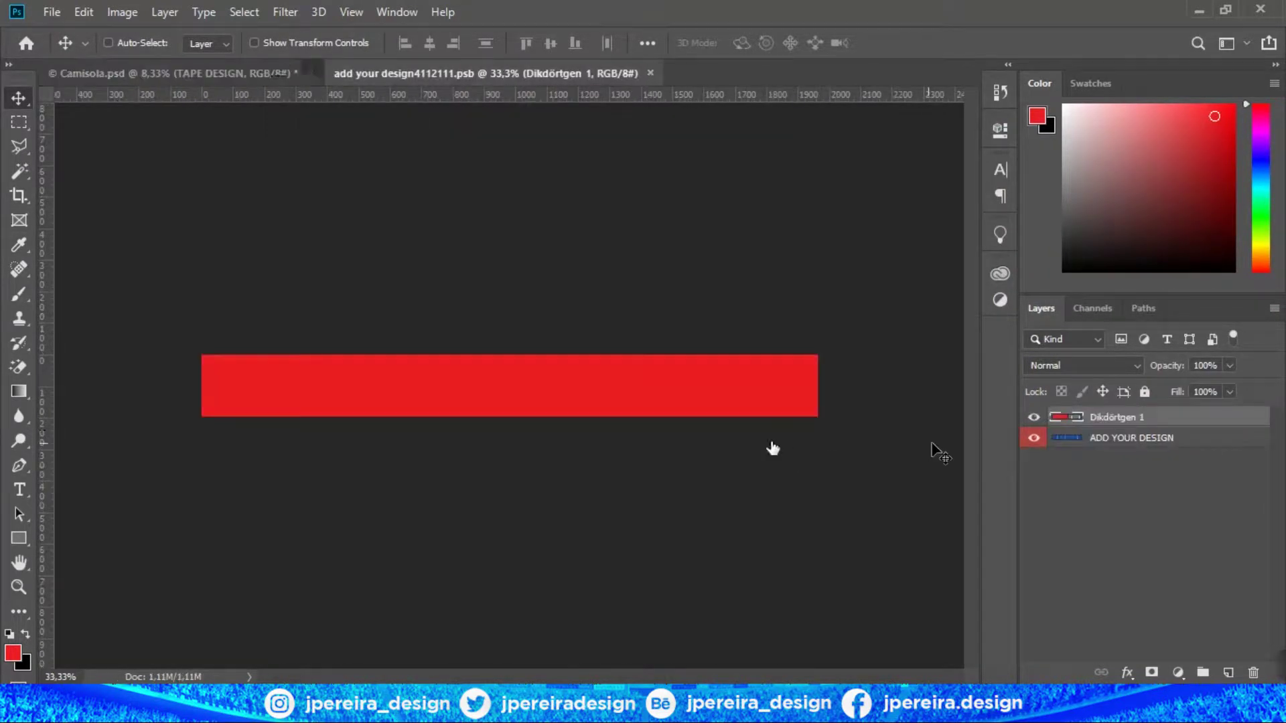
pyautogui.doubleClick(1067, 417)
pyautogui.moveTo(875, 413); pyautogui.dragTo(772, 448)
pyautogui.click(1214, 172)
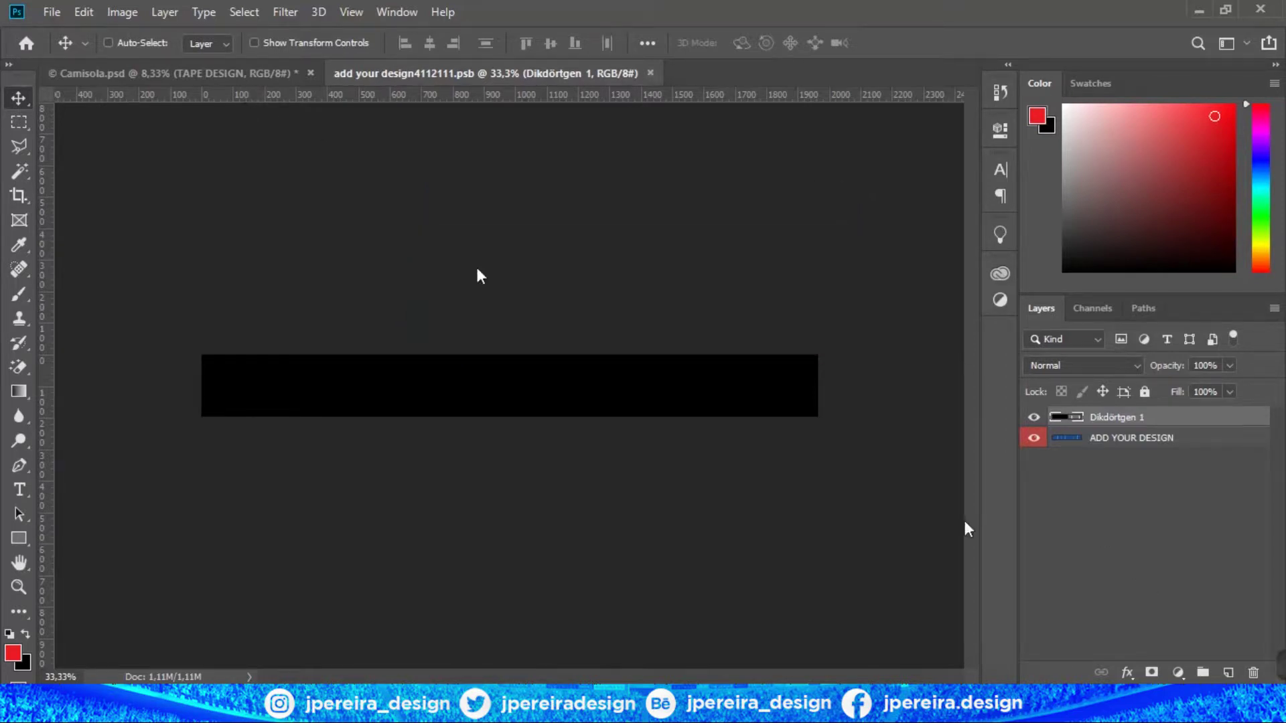
pyautogui.hotkey('ctrl', 'w')
# Open INNER DESIGN, delete the Retângulo 1 layer, and stretch the remaining white rectangle up to the canvas's upper edge.
pyautogui.scroll(-2, 1194, 580)
pyautogui.doubleClick(1096, 601)
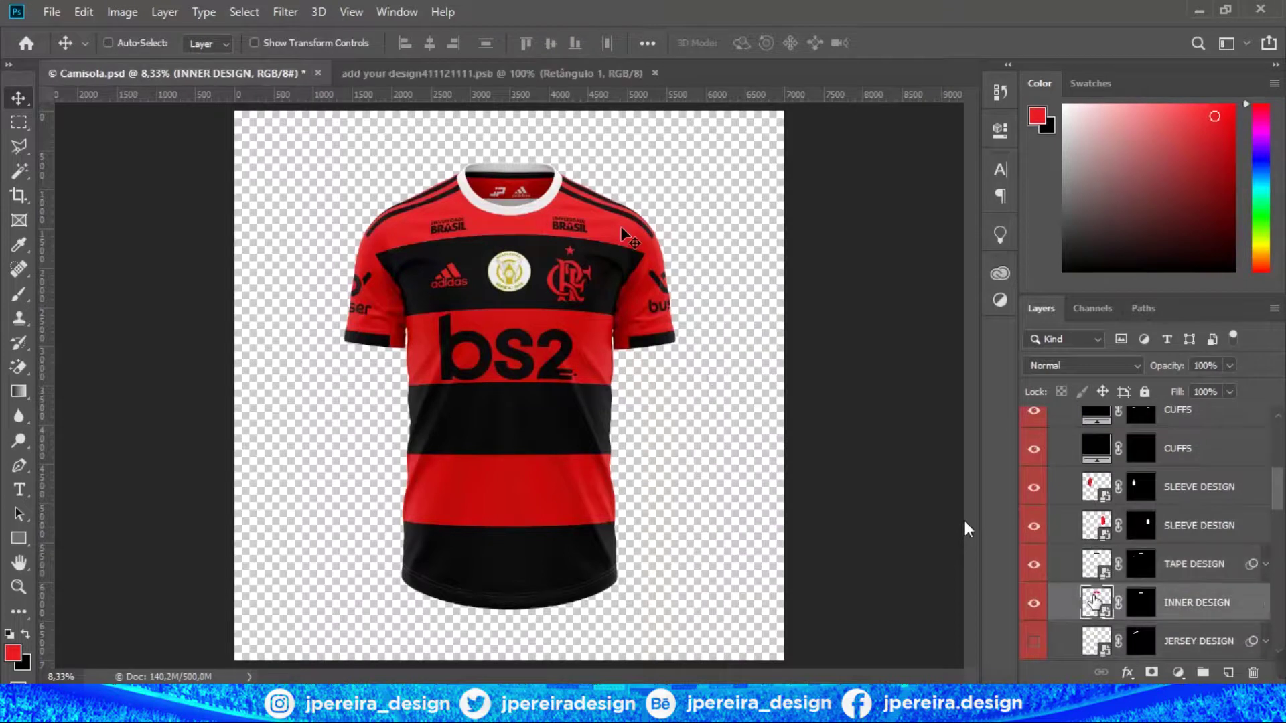
pyautogui.doubleClick(1131, 596)
pyautogui.press('Delete')
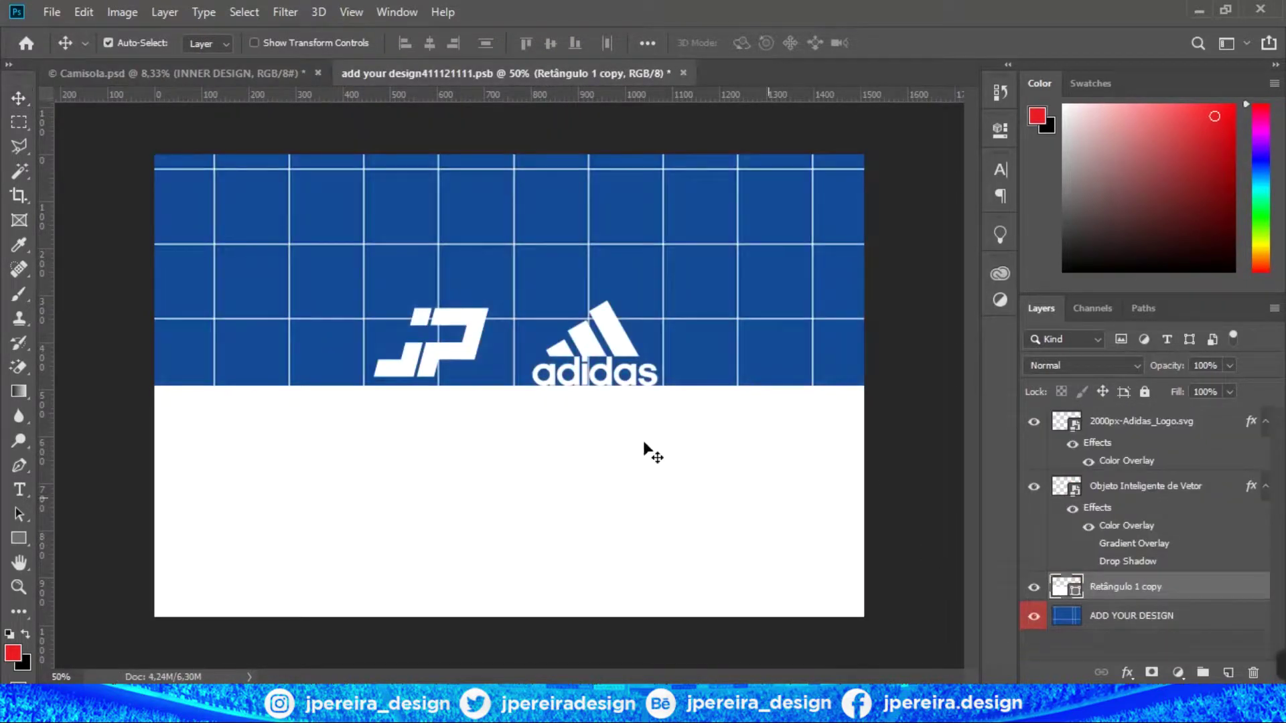
pyautogui.hotkey('ctrl', 't')
pyautogui.moveTo(511, 388); pyautogui.dragTo(521, 149)
pyautogui.press('Return')
# Fill the Retângulo 1 copy rectangle with the red foreground color.
pyautogui.doubleClick(1059, 589)
pyautogui.click(1036, 114)
pyautogui.click(1213, 172)
# Set the JP logo's Color Overlay to black.
pyautogui.doubleClick(1112, 524)
pyautogui.click(801, 251)
pyautogui.moveTo(864, 362); pyautogui.dragTo(895, 478)
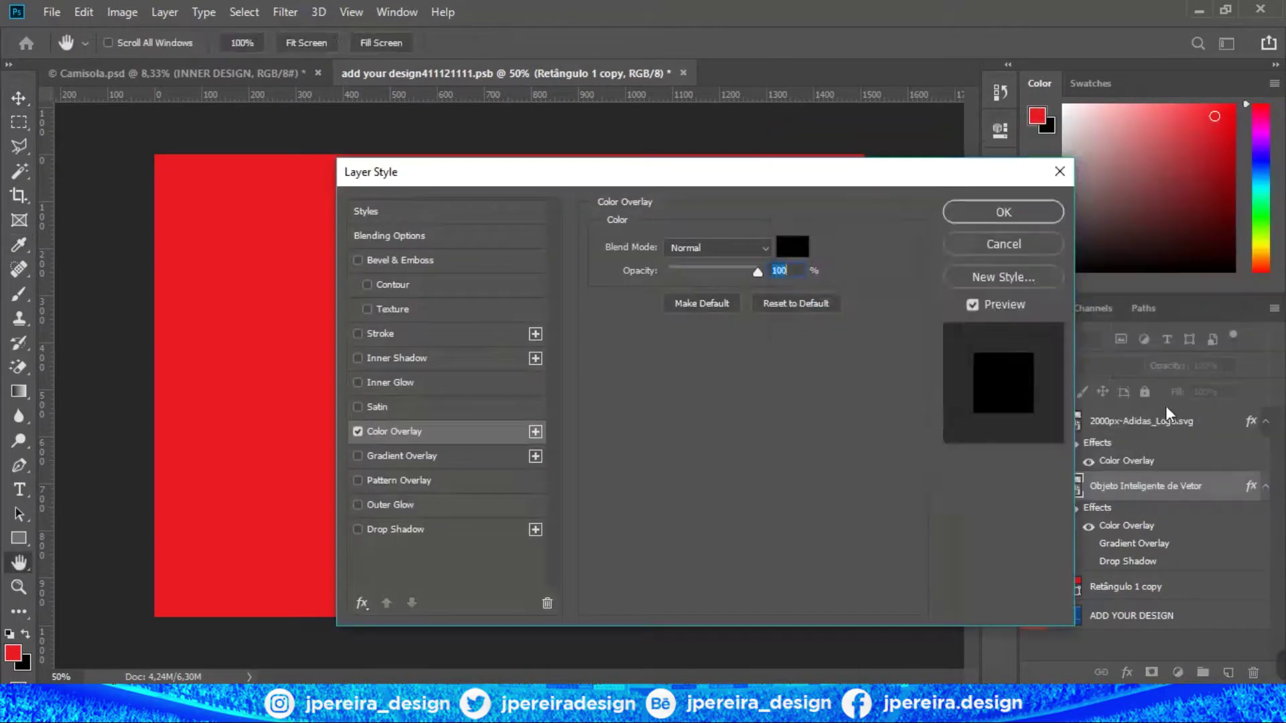
pyautogui.press('Return')
pyautogui.press('Return')
# Set the adidas logo's Color Overlay to 000000 and save the inner design.
pyautogui.doubleClick(1132, 462)
pyautogui.click(806, 251)
pyautogui.moveTo(814, 342); pyautogui.dragTo(721, 487)
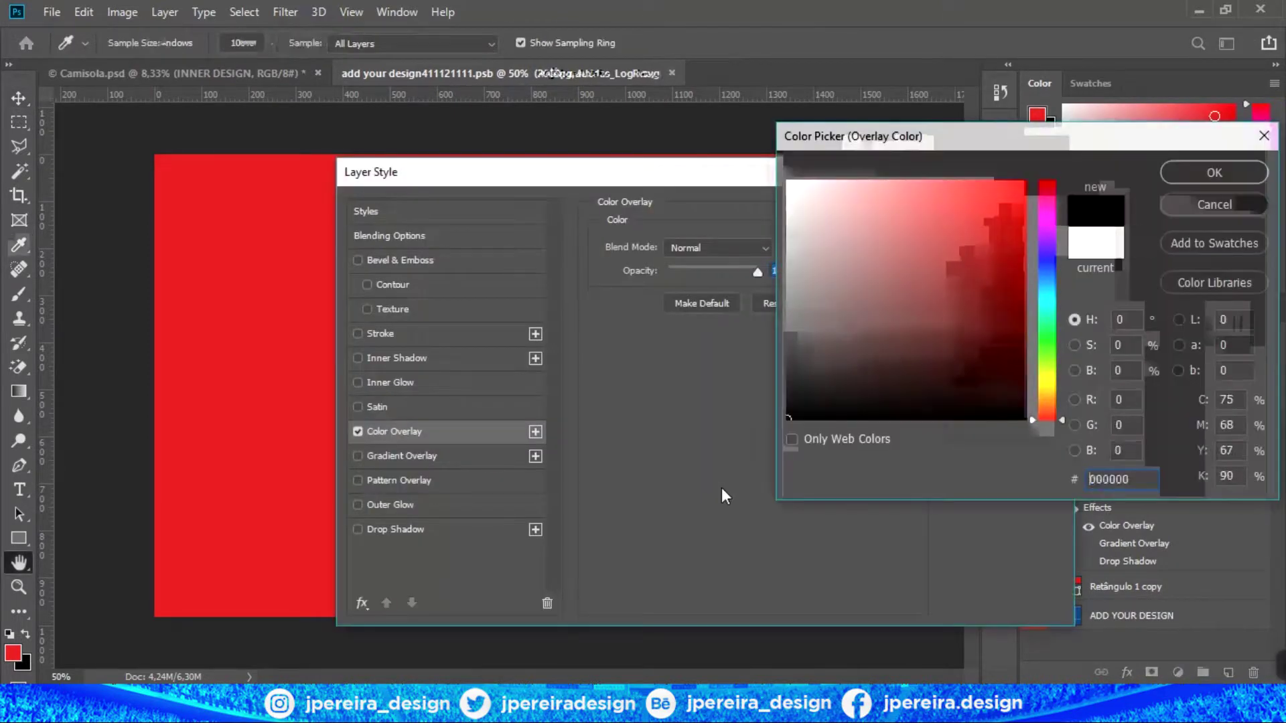
pyautogui.press('Return')
pyautogui.press('Return')
pyautogui.hotkey('ctrl', 's')
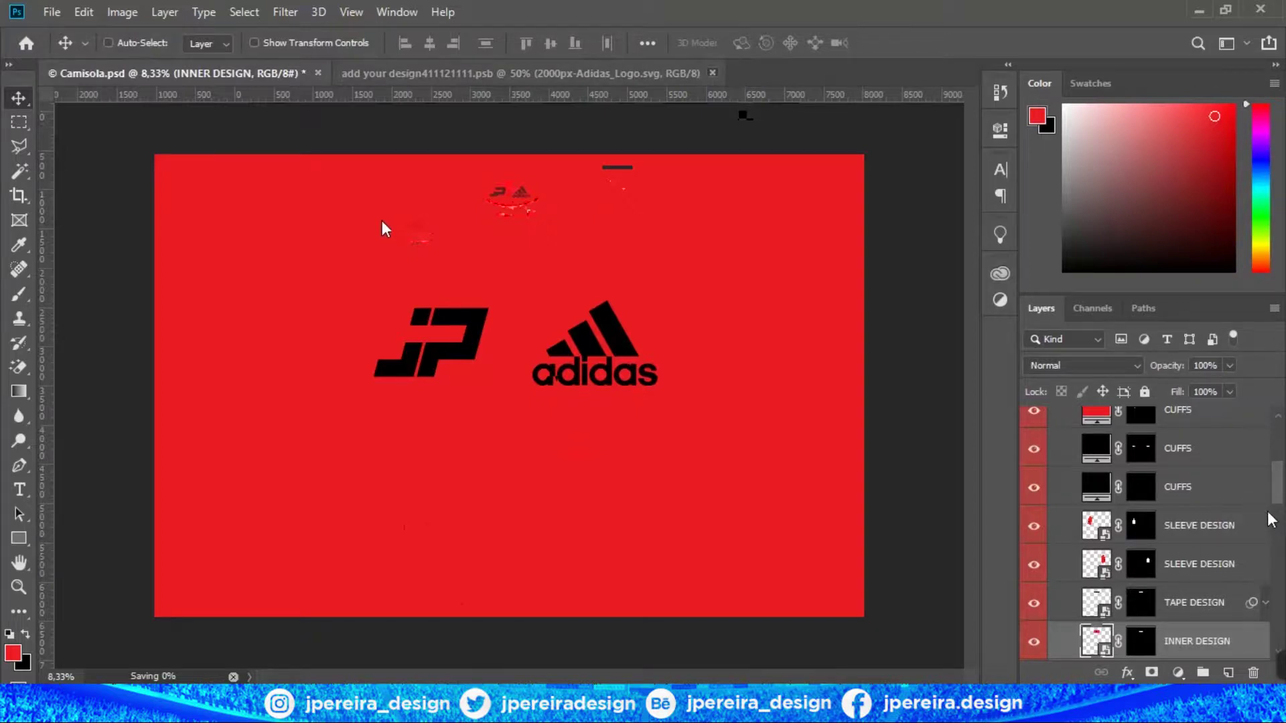
# In the PARTS group, set the TAPE STITCHES fill to black and the JERSEY STITCHES fill to the red foreground color.
pyautogui.scroll(-3, 1192, 515)
pyautogui.scroll(-1, 1206, 539)
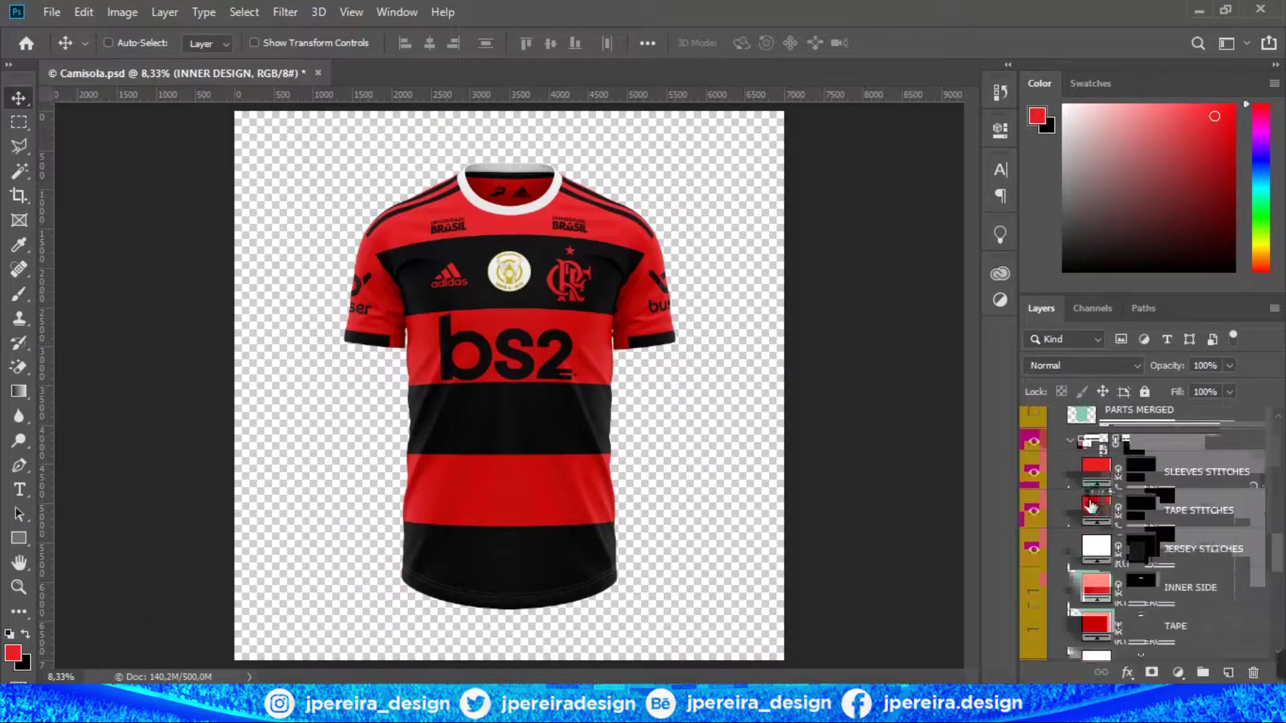
pyautogui.doubleClick(1099, 513)
pyautogui.moveTo(875, 376); pyautogui.dragTo(785, 429)
pyautogui.click(1192, 177)
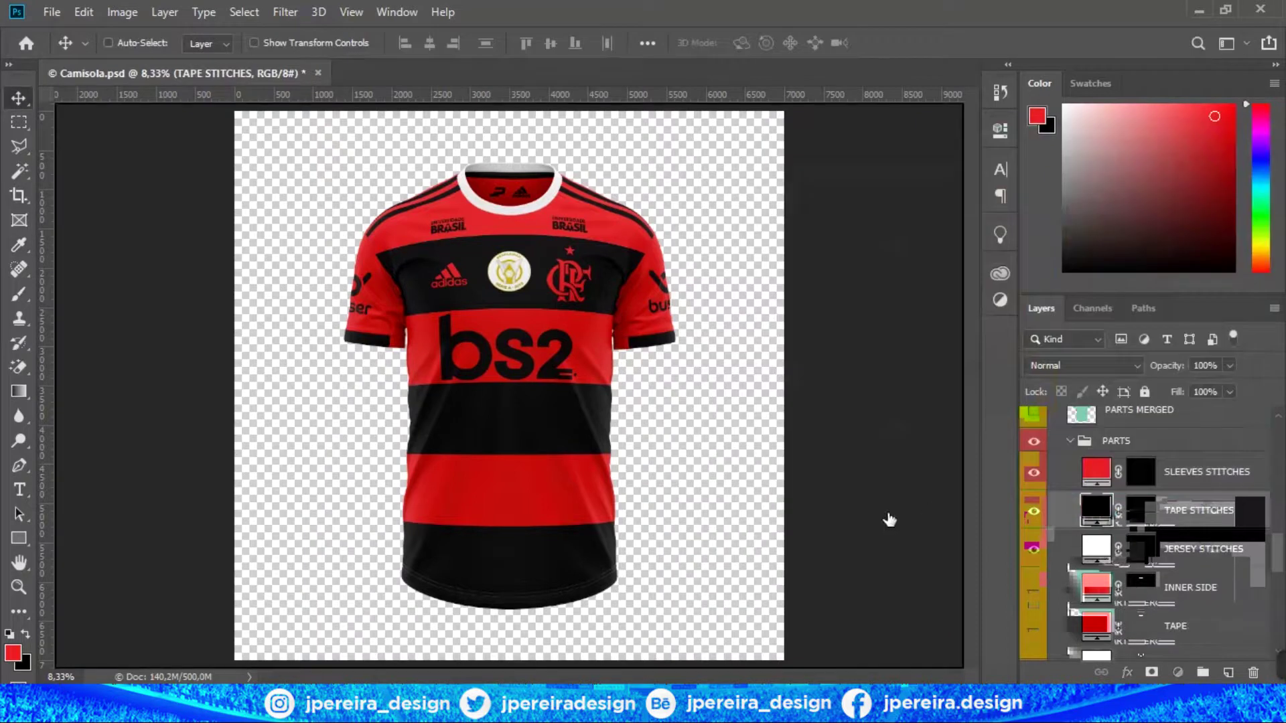
pyautogui.doubleClick(1099, 549)
pyautogui.click(18, 650)
pyautogui.click(1196, 175)
# Set the TAPE and COLLAR color fills to black.
pyautogui.click(1098, 586)
pyautogui.doubleClick(1095, 625)
pyautogui.moveTo(967, 381); pyautogui.dragTo(730, 463)
pyautogui.click(1196, 175)
pyautogui.scroll(-1, 1152, 546)
pyautogui.scroll(-3, 1152, 546)
pyautogui.doubleClick(1088, 510)
pyautogui.moveTo(938, 381); pyautogui.dragTo(699, 492)
pyautogui.click(1199, 176)
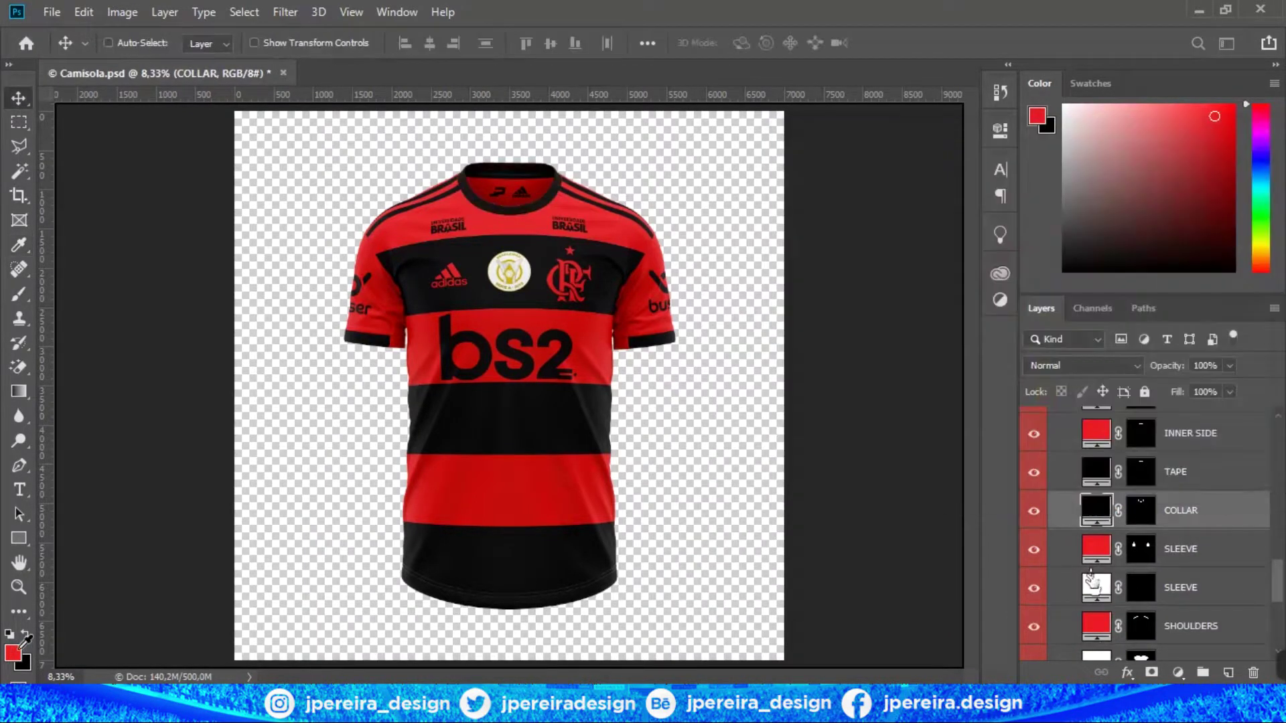
# Set the remaining white SLEEVE color fill to the shirt's red.
pyautogui.doubleClick(1096, 587)
pyautogui.click(19, 650)
pyautogui.click(509, 415)
pyautogui.click(1214, 172)
# Set the FRONT and BACK color fills to the shirt's red.
pyautogui.scroll(-2, 1152, 570)
pyautogui.doubleClick(1096, 510)
pyautogui.click(509, 415)
pyautogui.click(1215, 173)
pyautogui.doubleClick(1097, 548)
pyautogui.click(509, 416)
pyautogui.click(1214, 172)
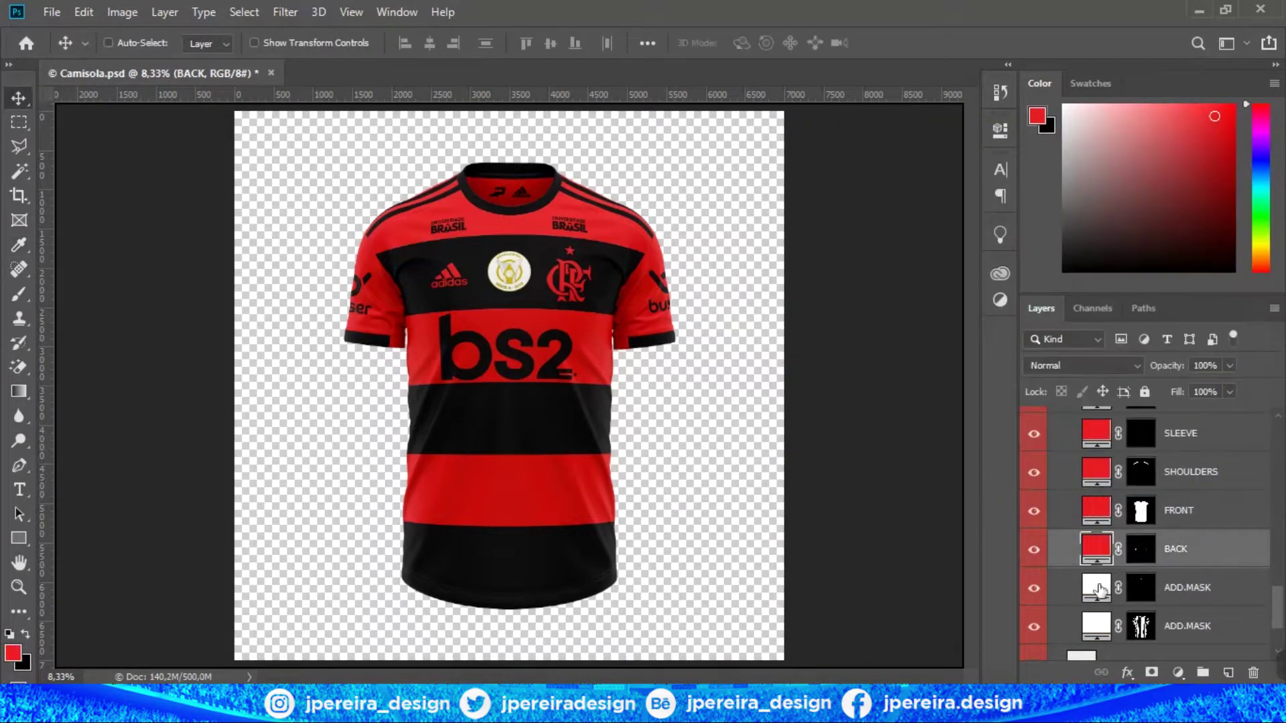
# Set both white ADD.MASK color fills below BACK to the shirt's red.
pyautogui.doubleClick(1096, 587)
pyautogui.click(509, 415)
pyautogui.click(1214, 172)
pyautogui.doubleClick(1097, 626)
pyautogui.click(509, 415)
pyautogui.click(1214, 172)
# Save the recolored shirt as a Photoshop file named Camisola in the 19-20 Home folder.
pyautogui.click(52, 11)
pyautogui.click(87, 221)
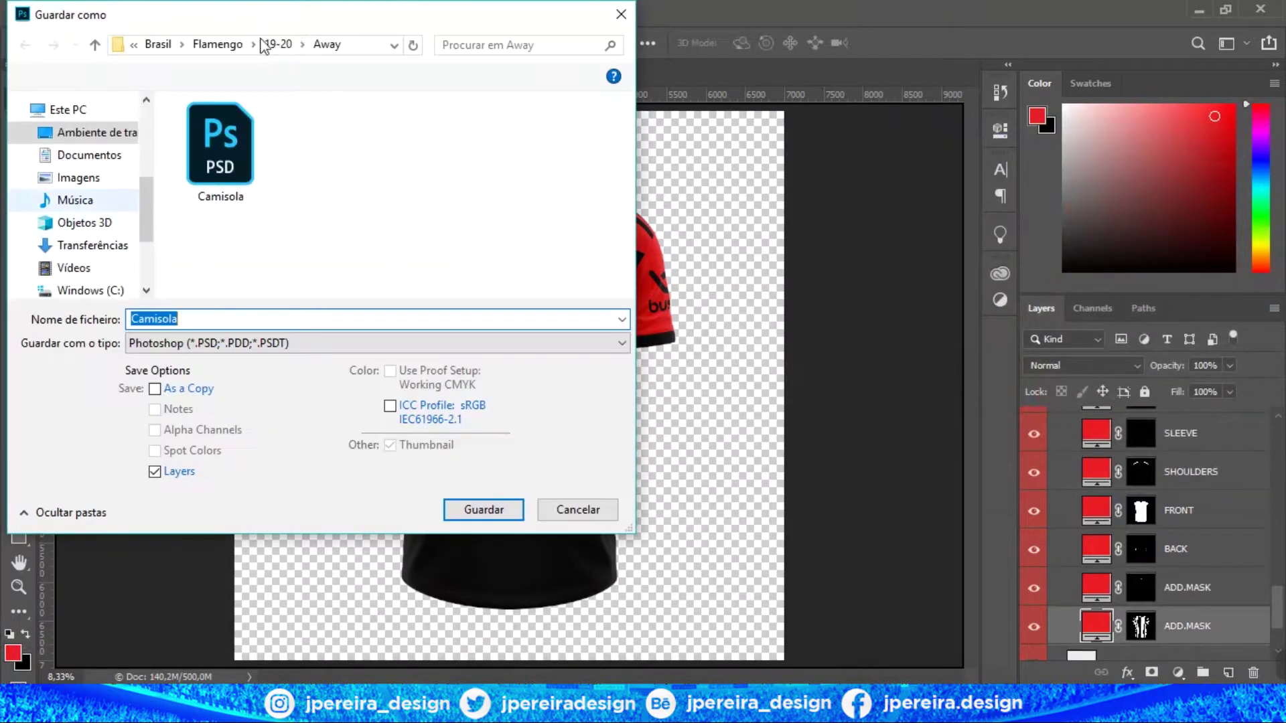
pyautogui.click(484, 510)
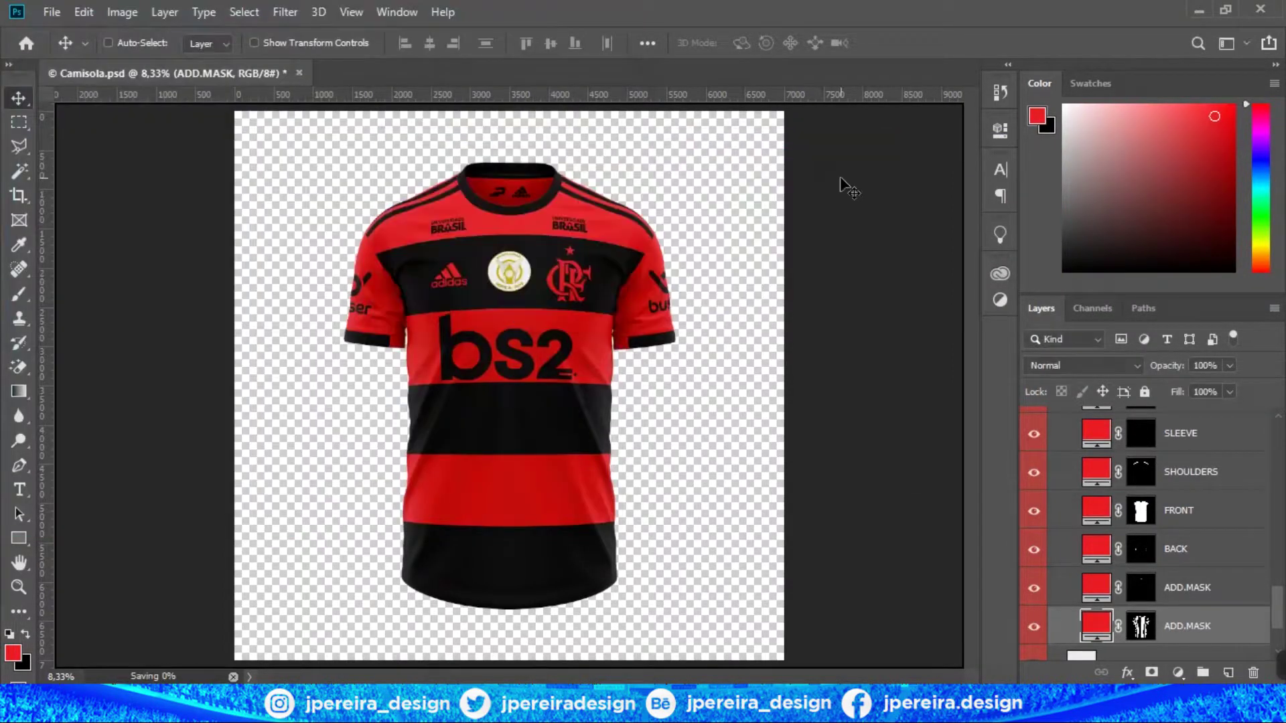
# Save a PNG version of the shirt and close Camisola.psd.
pyautogui.click(52, 12)
pyautogui.click(84, 212)
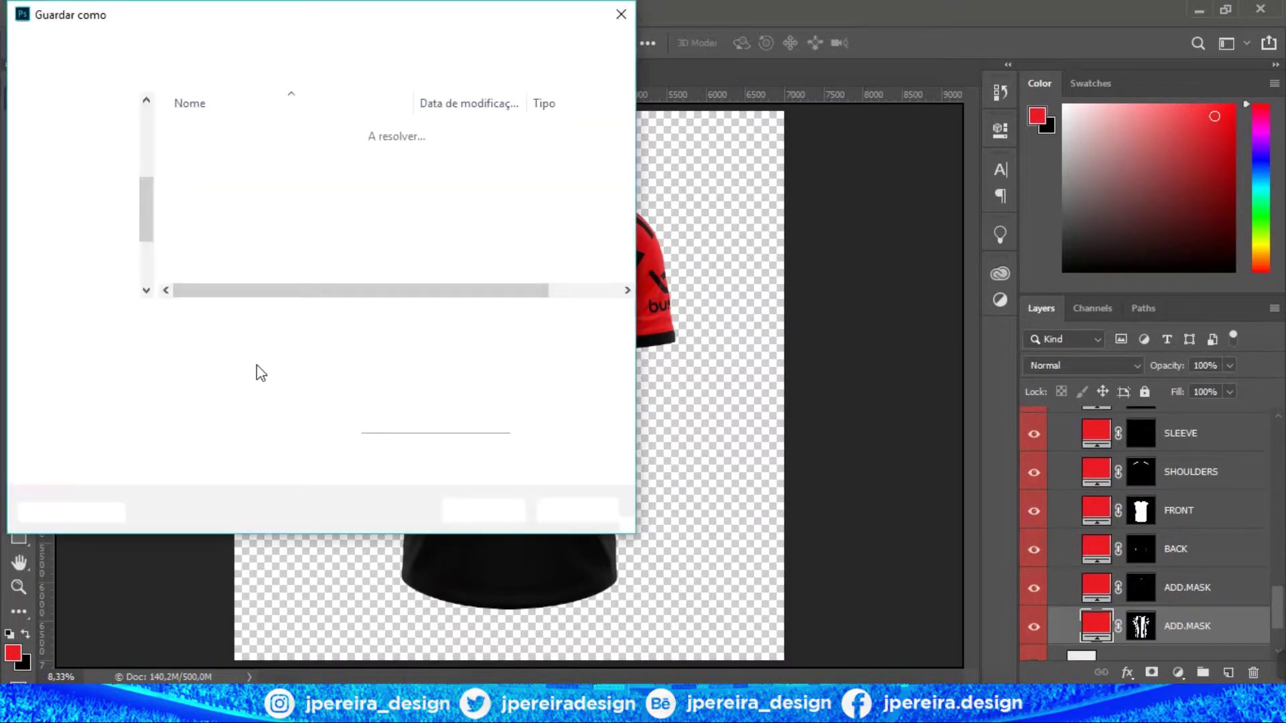
pyautogui.click(261, 339)
pyautogui.click(204, 507)
pyautogui.press('Return')
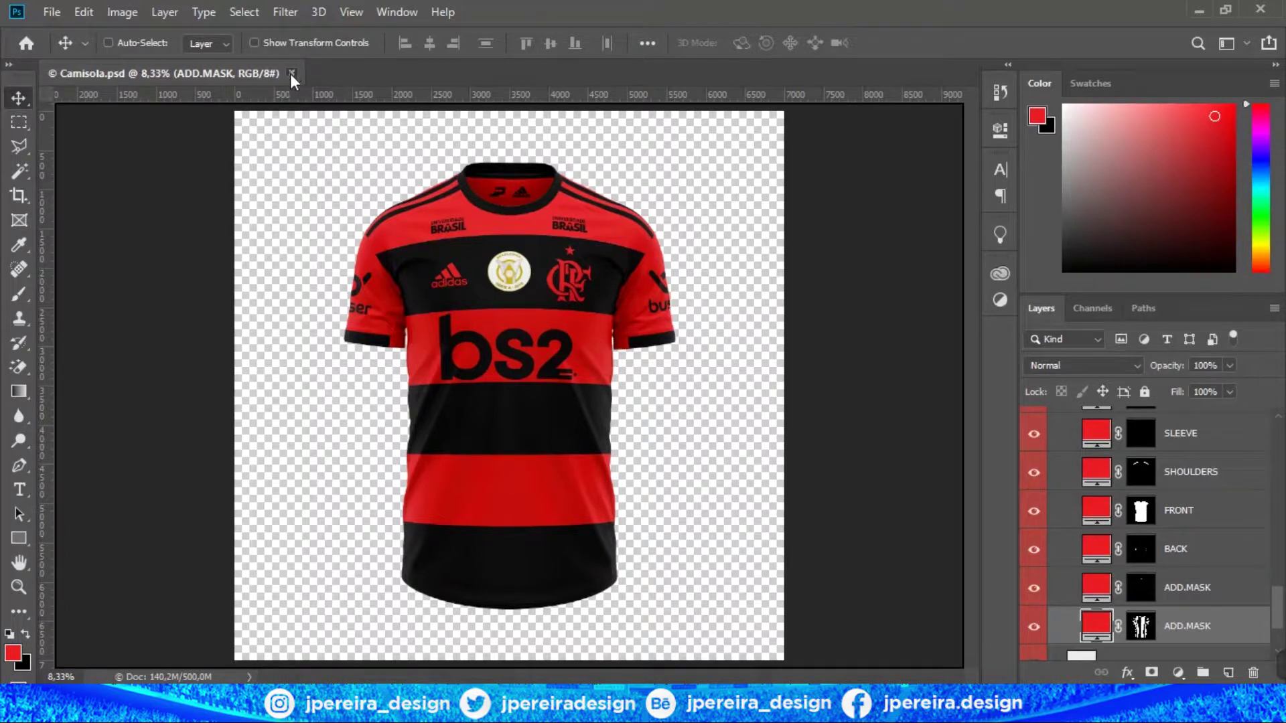
pyautogui.hotkey('ctrl', 'w')
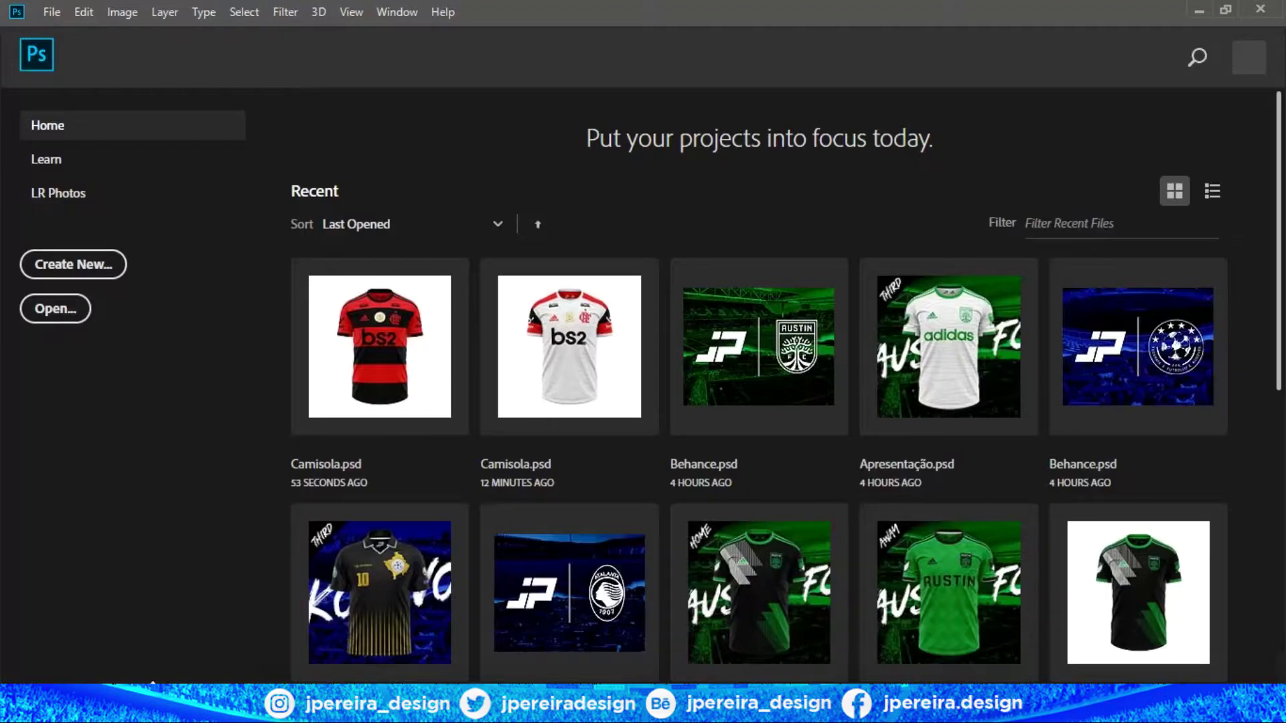
# Browse to Flamengo's 19-20 Third folder in File Explorer and open the Apresentação PSD in Photoshop.
pyautogui.click(165, 703)
pyautogui.click(414, 143)
pyautogui.hotkey('alt', 'Left')
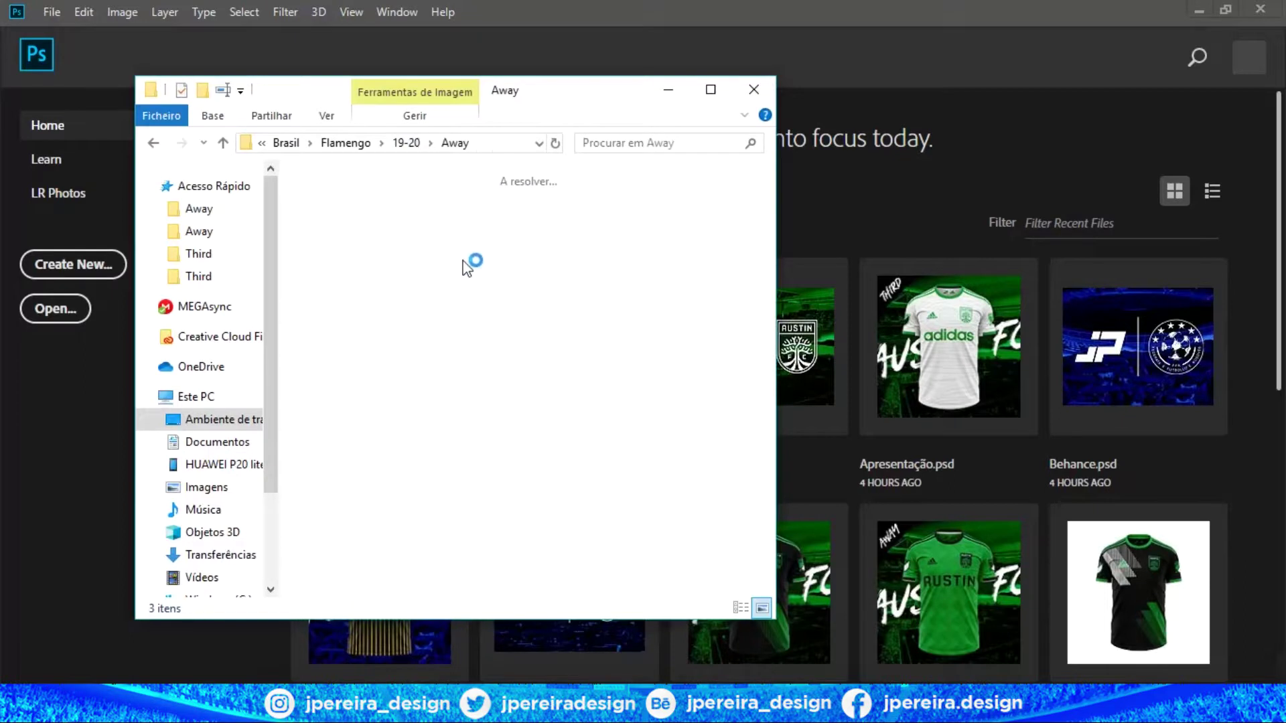
pyautogui.click(409, 143)
pyautogui.doubleClick(546, 247)
pyautogui.click(460, 227)
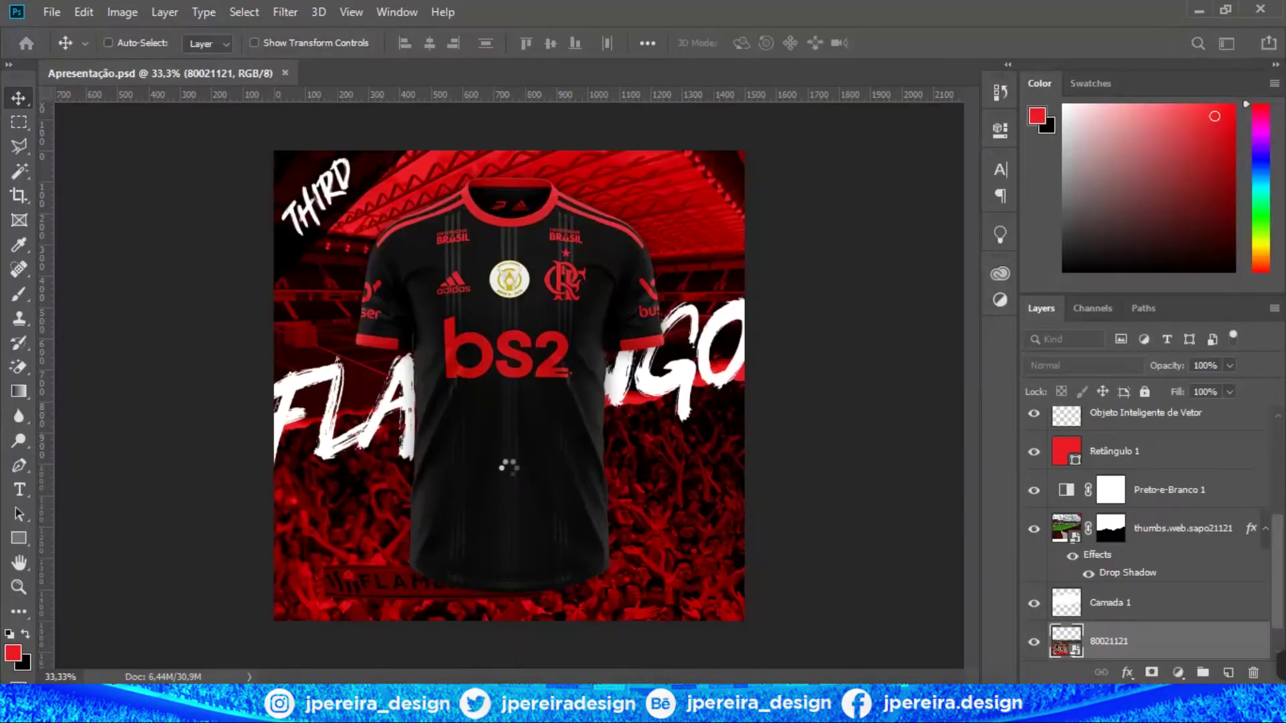
# Hide the THIRD label layer and show the Home label layer in the presentation.
pyautogui.scroll(5, 1117, 564)
pyautogui.click(1035, 580)
pyautogui.click(1034, 503)
# Open the presentation's shirt smart object and place the Camisola image from the 19-20 Home folder into it.
pyautogui.doubleClick(1060, 429)
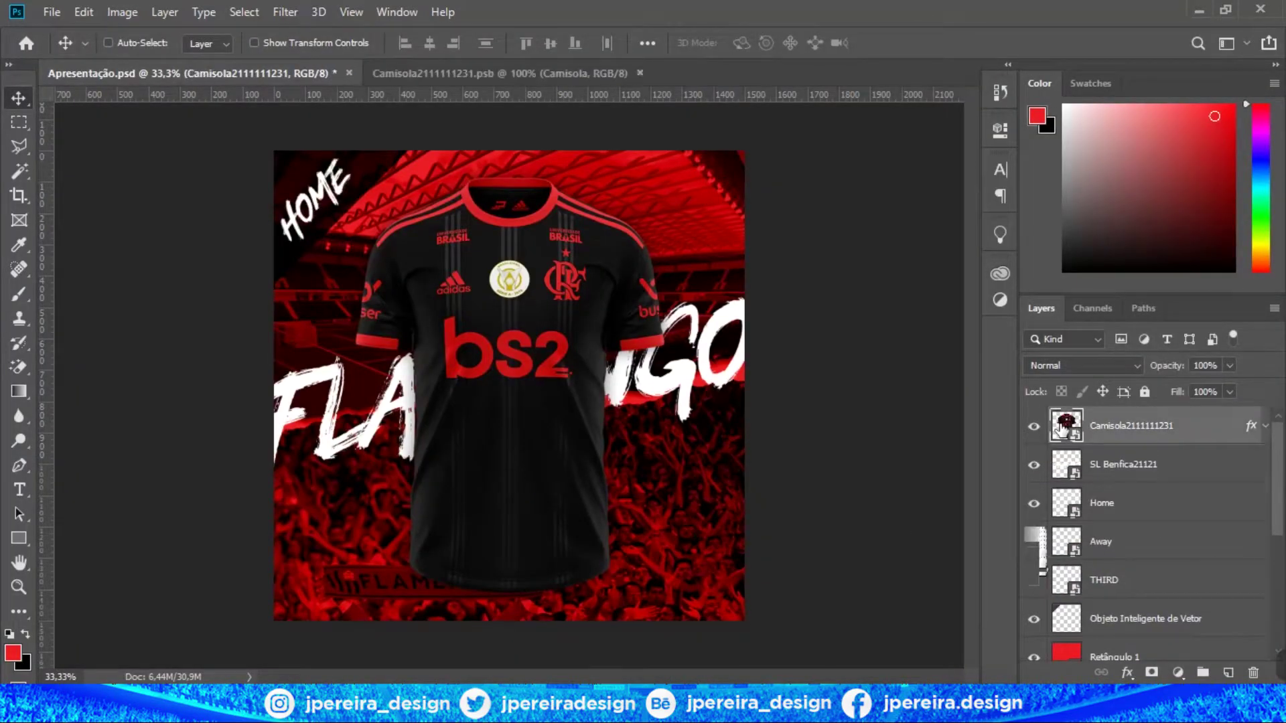
pyautogui.hotkey('alt', 'Tab')
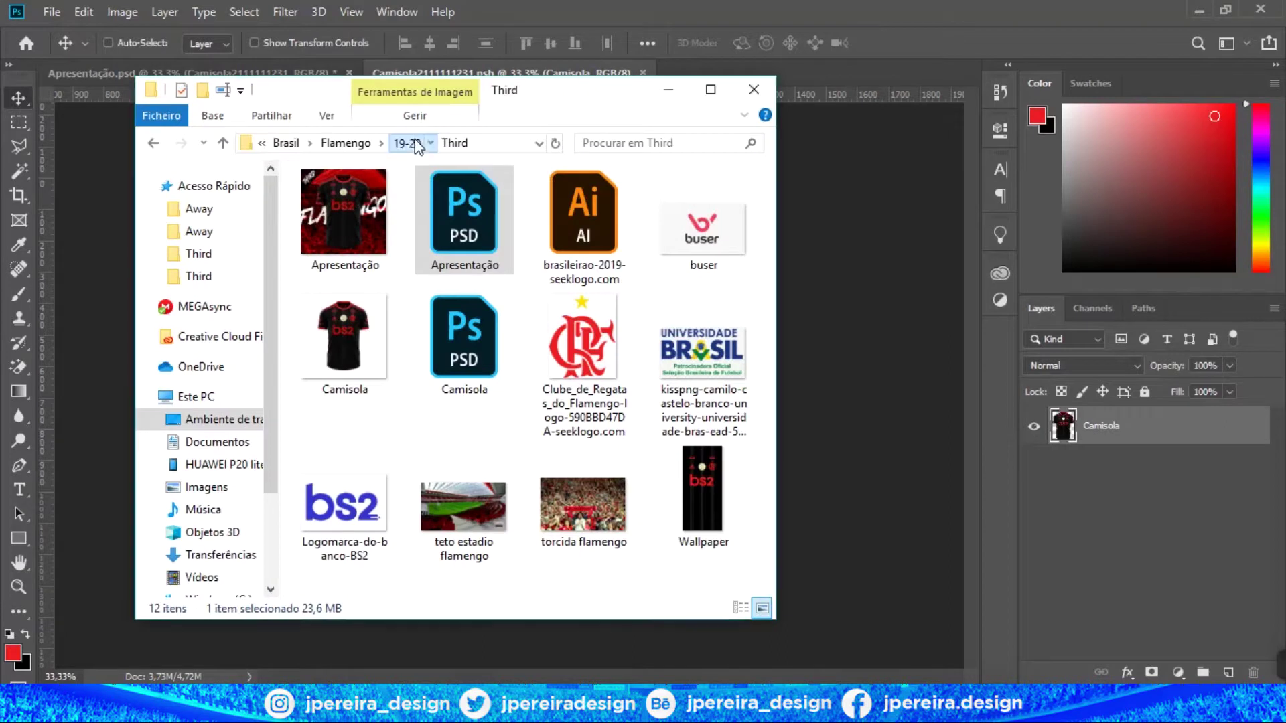
pyautogui.click(415, 142)
pyautogui.moveTo(553, 93); pyautogui.dragTo(1024, 92)
pyautogui.doubleClick(881, 231)
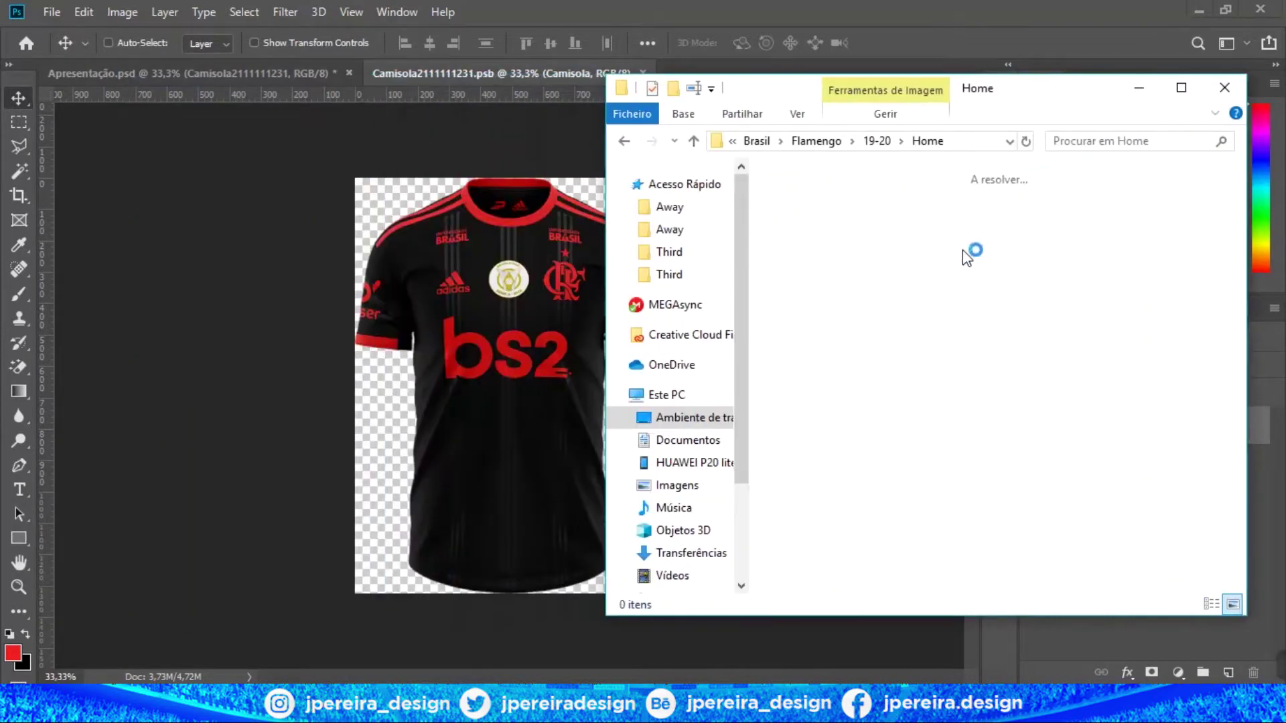
pyautogui.moveTo(846, 239); pyautogui.dragTo(507, 338)
pyautogui.press('Return')
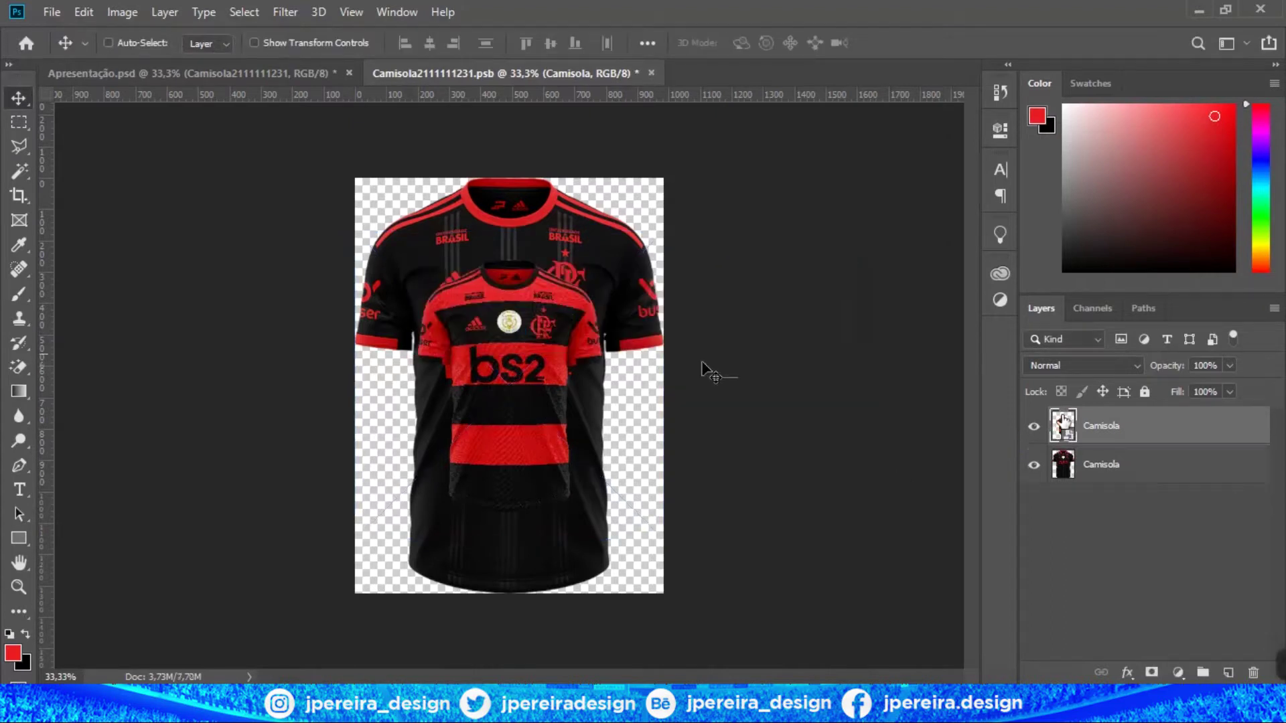
# Crop Camisola.png tightly to the shirt's edges, save it, and close it.
pyautogui.press('c')
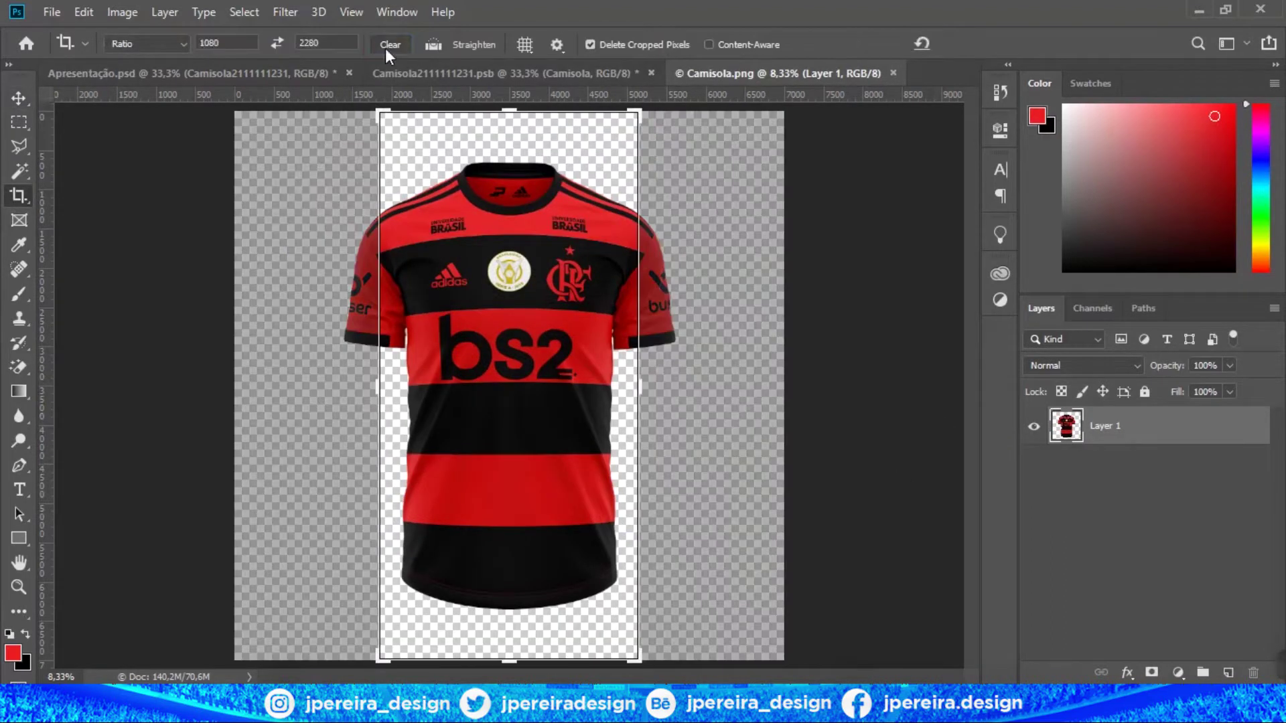
pyautogui.moveTo(376, 116); pyautogui.dragTo(359, 139)
pyautogui.moveTo(657, 634); pyautogui.dragTo(675, 607)
pyautogui.click(20, 100)
pyautogui.click(19, 99)
pyautogui.hotkey('ctrl', 's')
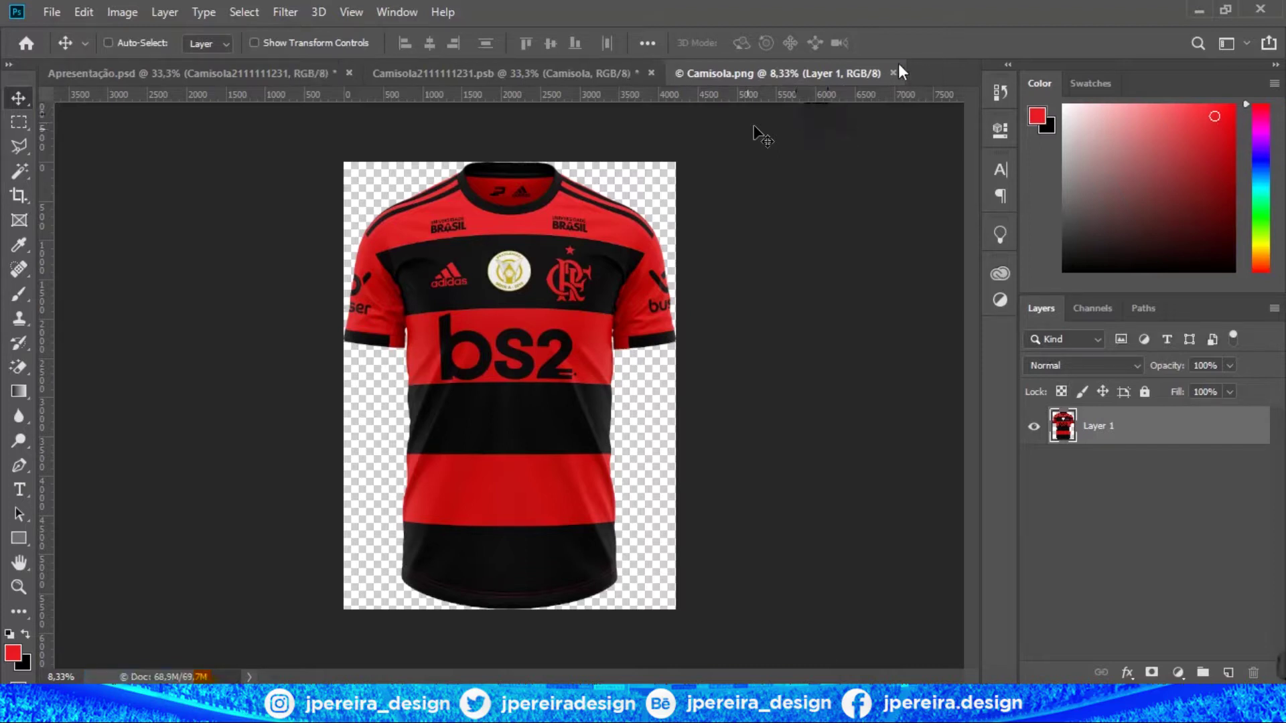
pyautogui.hotkey('ctrl', 'w')
# Scale the placed home shirt to fill the smart object's canvas, save it, and return to Apresentação.psd.
pyautogui.hotkey('ctrl', 't')
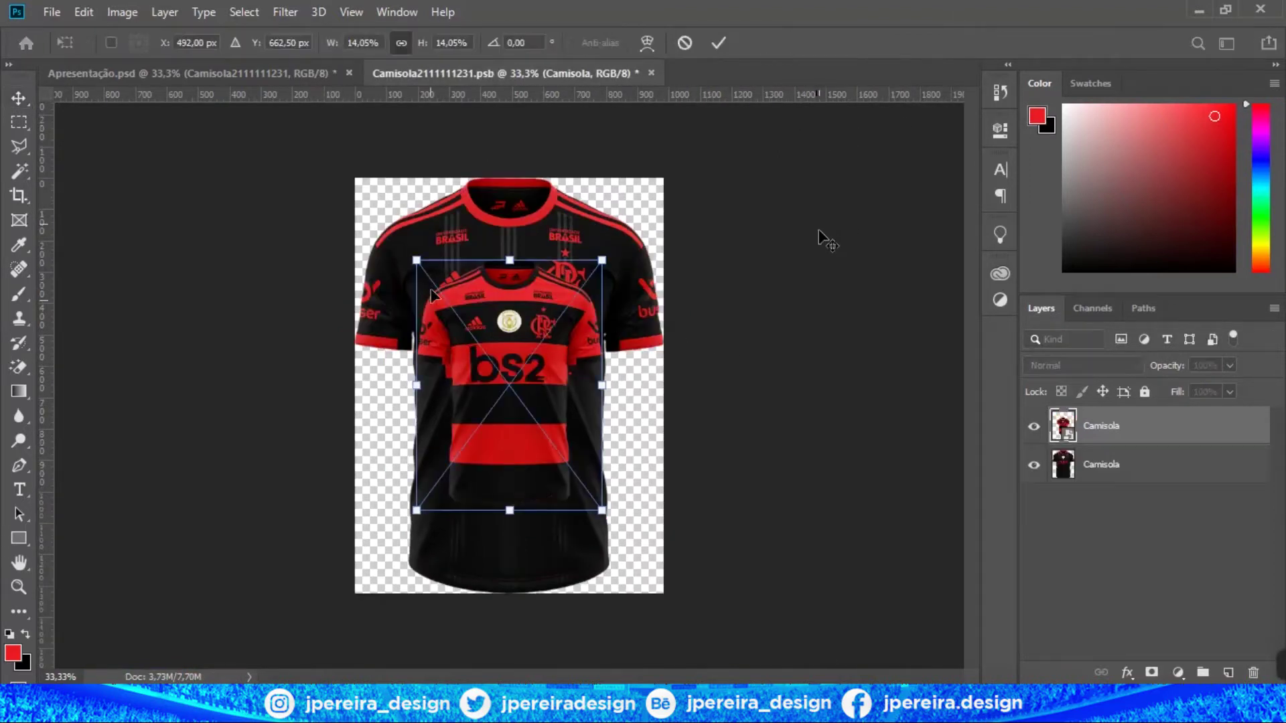
pyautogui.moveTo(352, 181); pyautogui.dragTo(353, 172)
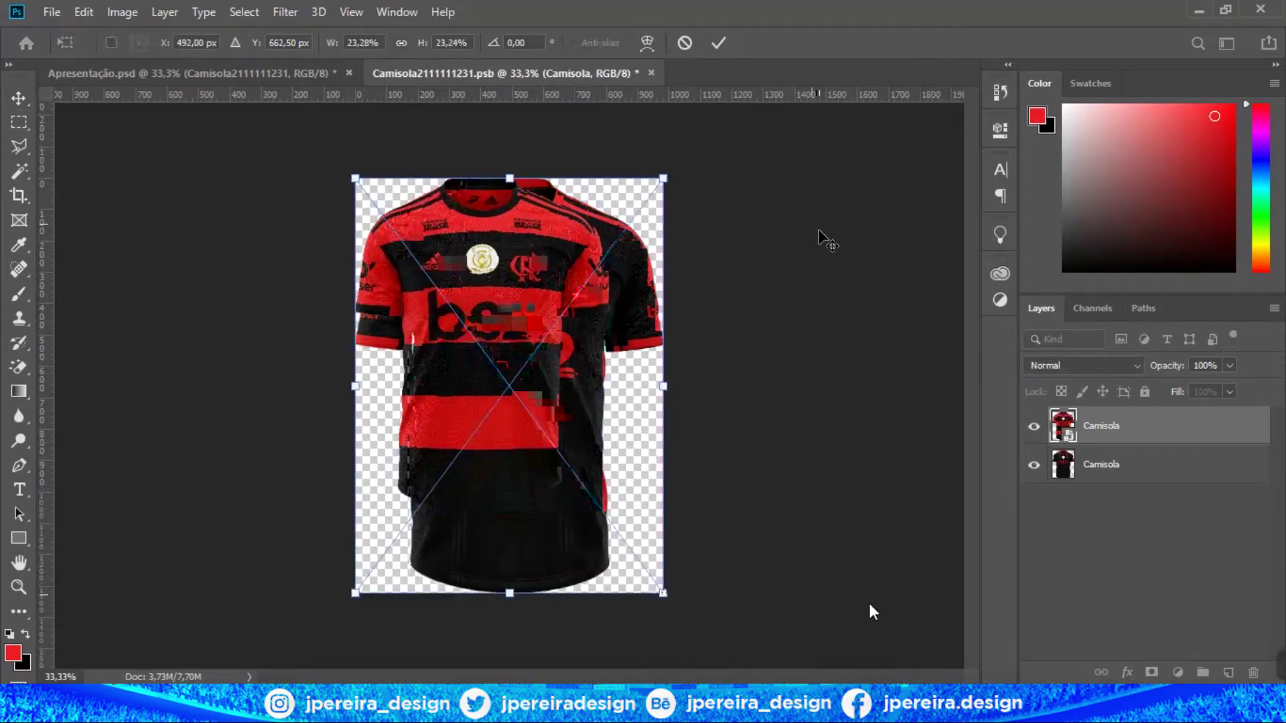
pyautogui.press('Return')
pyautogui.rightClick(1191, 432)
pyautogui.click(976, 634)
pyautogui.hotkey('ctrl', 's')
pyautogui.click(299, 72)
pyautogui.click(642, 73)
# Save the presentation as a separate PSD in the 19-20 Home folder.
pyautogui.click(50, 12)
pyautogui.click(88, 217)
pyautogui.hotkey('ctrl', 'shift', 's')
pyautogui.click(278, 45)
pyautogui.doubleClick(336, 151)
pyautogui.click(458, 510)
pyautogui.press('Return')
# Export the home presentation with Save for Web as a JPEG at quality 100 and fit the image in view.
pyautogui.click(54, 12)
pyautogui.moveTo(110, 270)
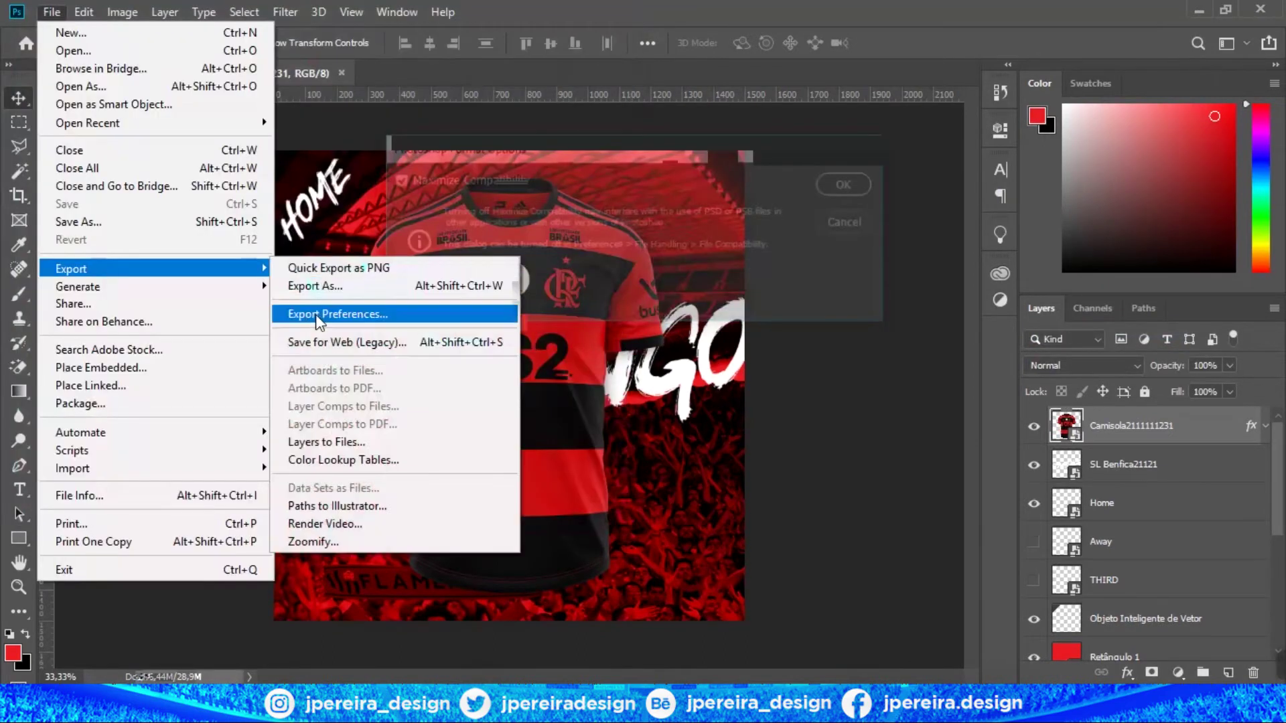
pyautogui.click(322, 337)
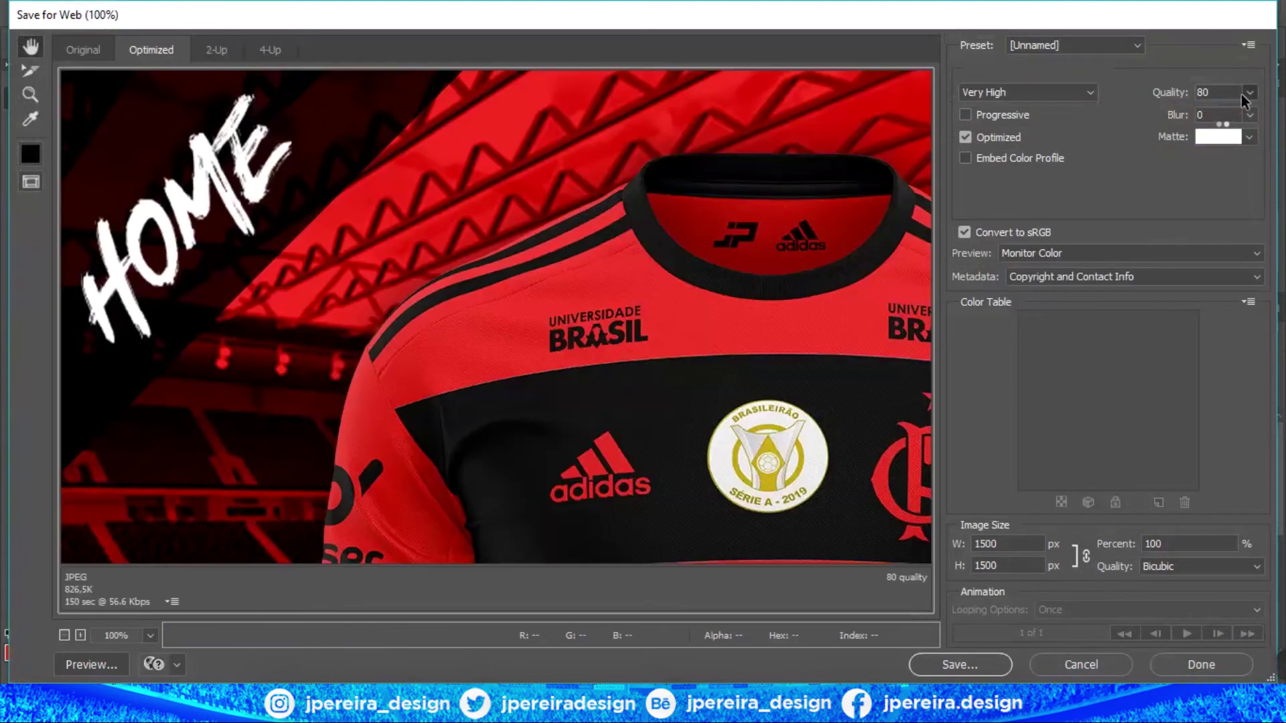
pyautogui.click(1249, 93)
pyautogui.click(1254, 113)
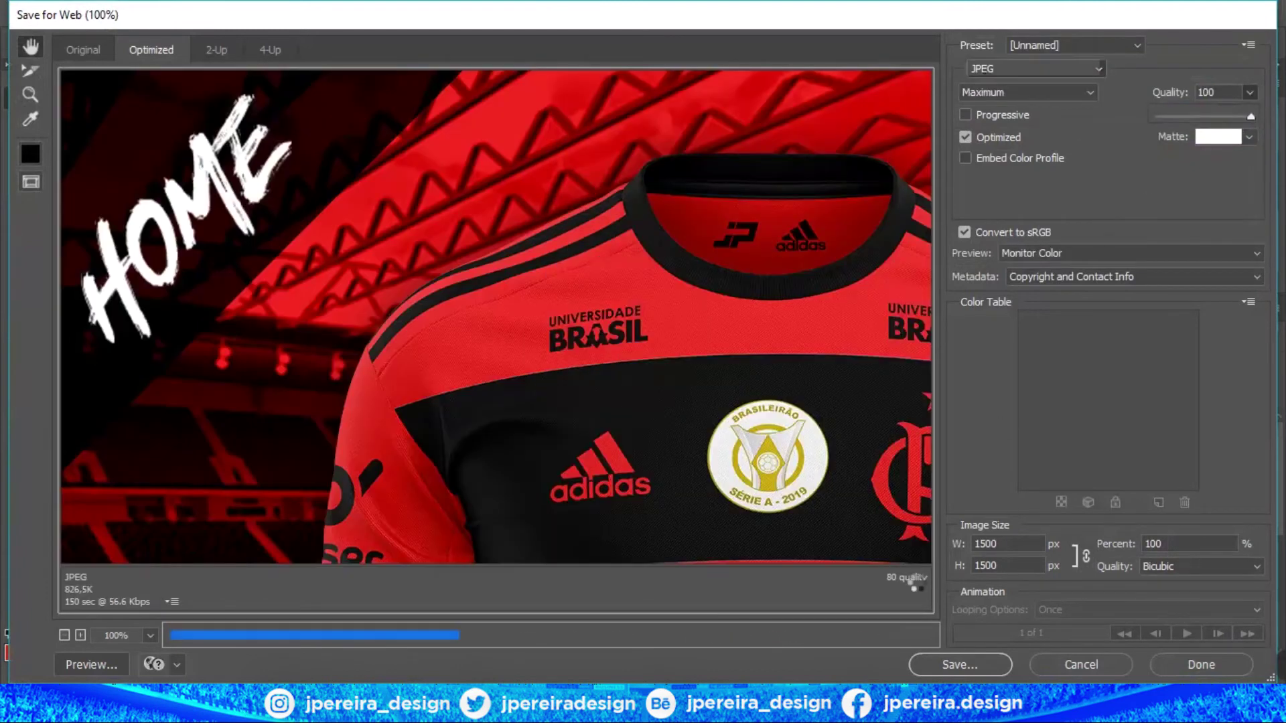
pyautogui.click(939, 661)
pyautogui.click(505, 403)
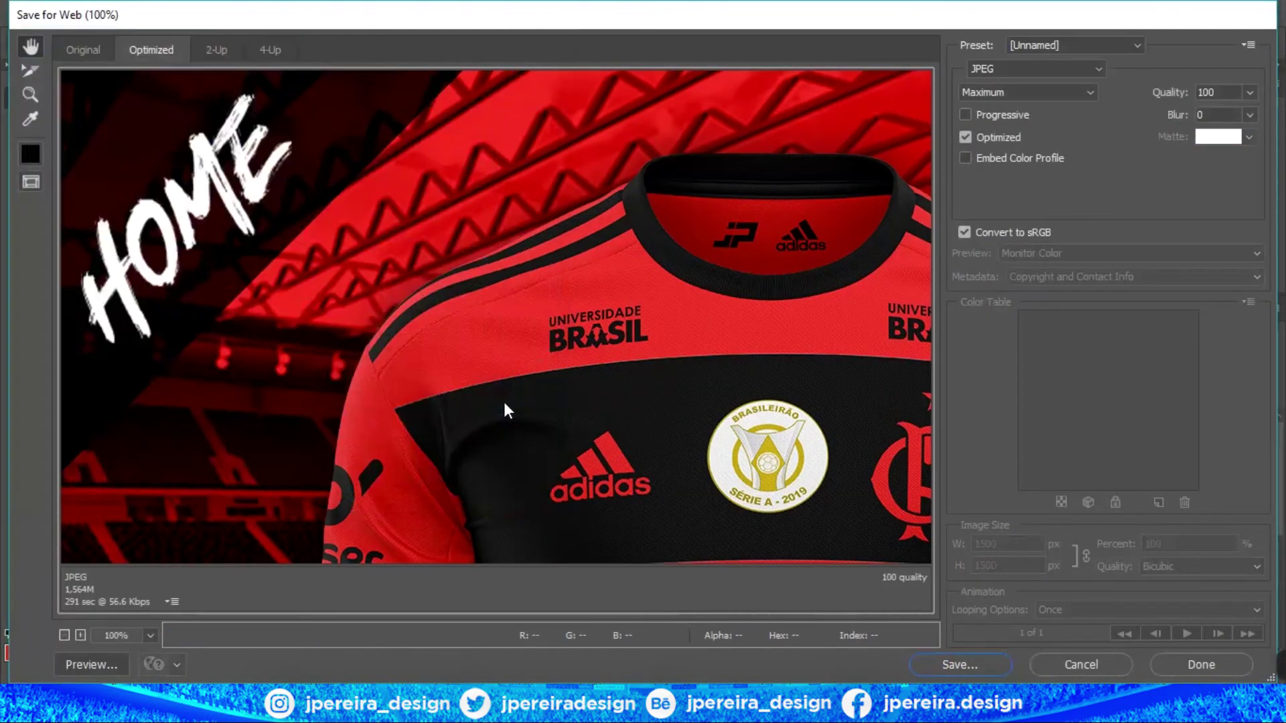
pyautogui.click(688, 310)
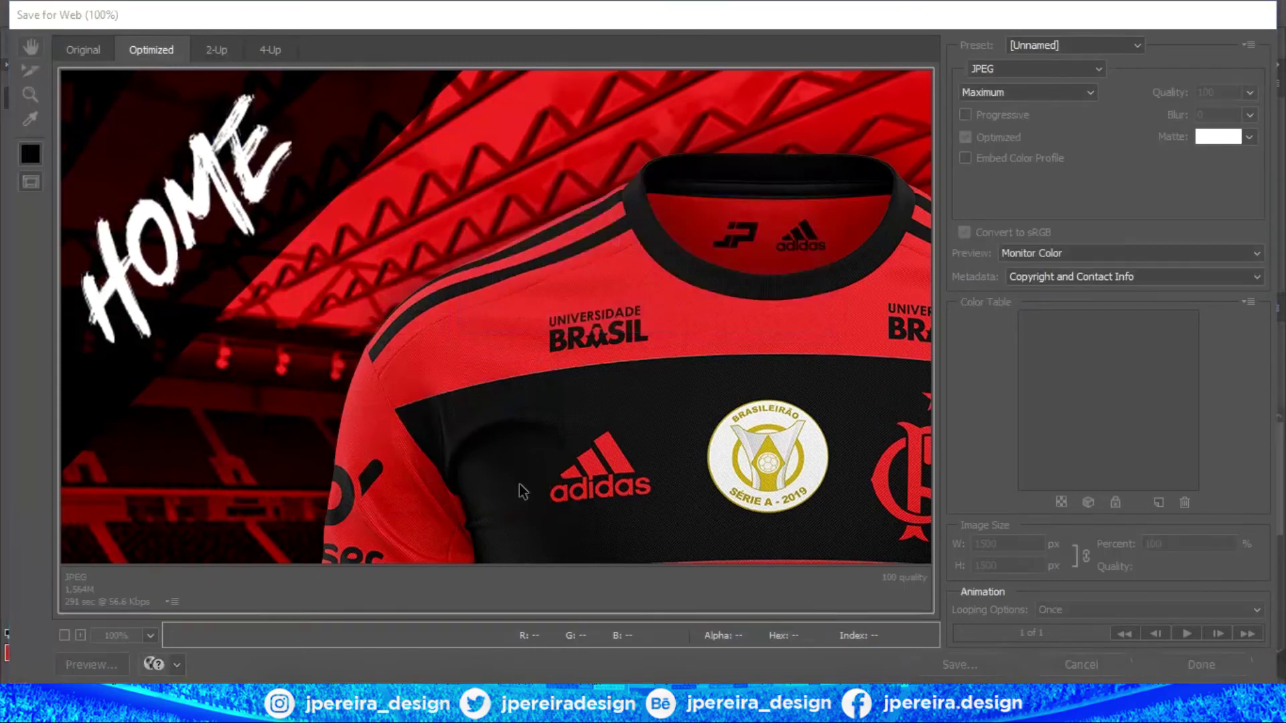
pyautogui.hotkey('ctrl', '0')
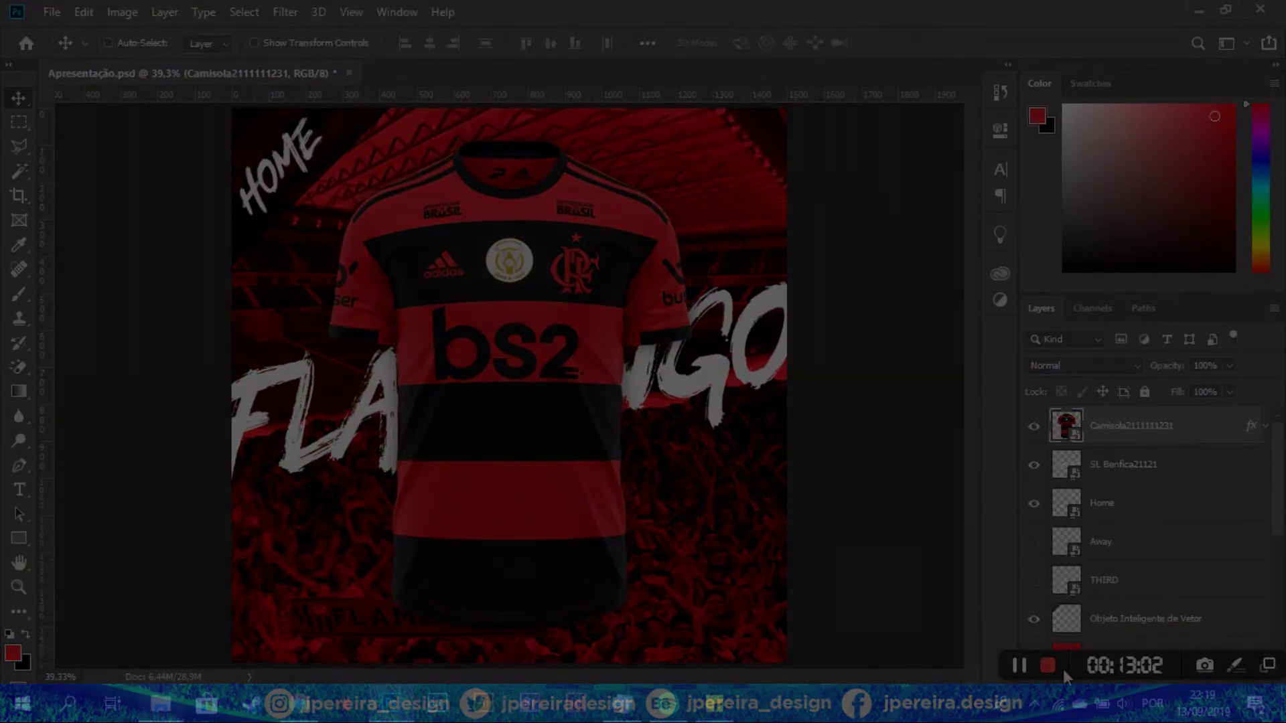